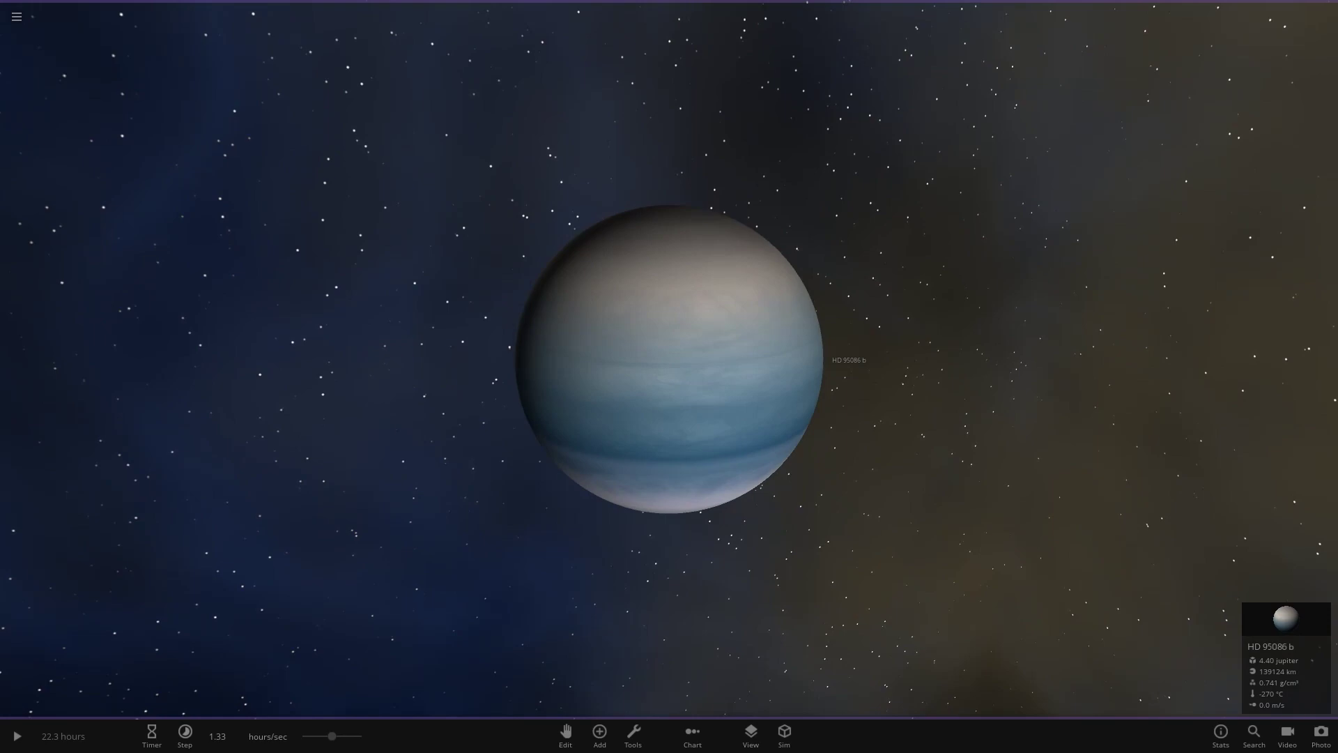
Add three more HD 95086 b planets from the library in orbit around the existing HD 95086 b
left_click(598, 736)
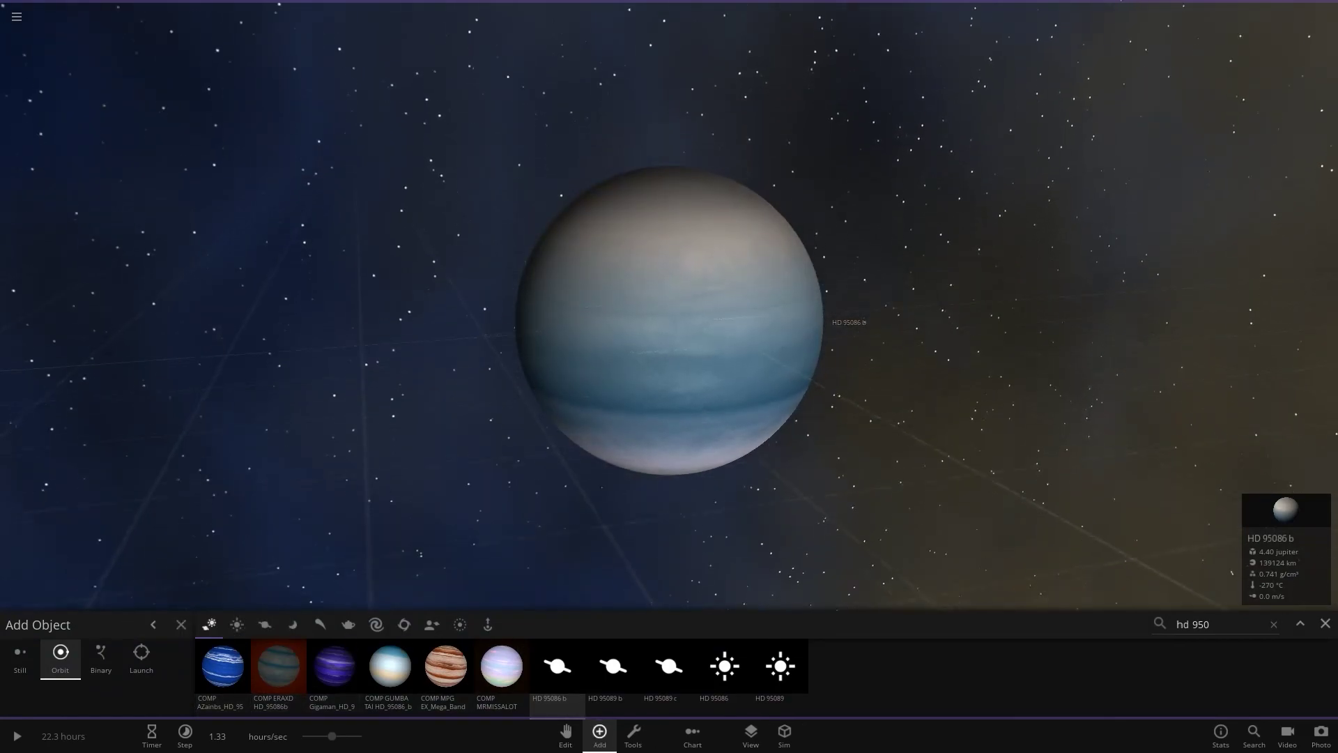
left_click(557, 668)
left_click(318, 311)
left_click(970, 360)
left_click(514, 458)
left_click(1325, 623)
Delete the three added HD 95086 b planets, keeping only the original grey-blue one
left_click(976, 401)
key("Delete")
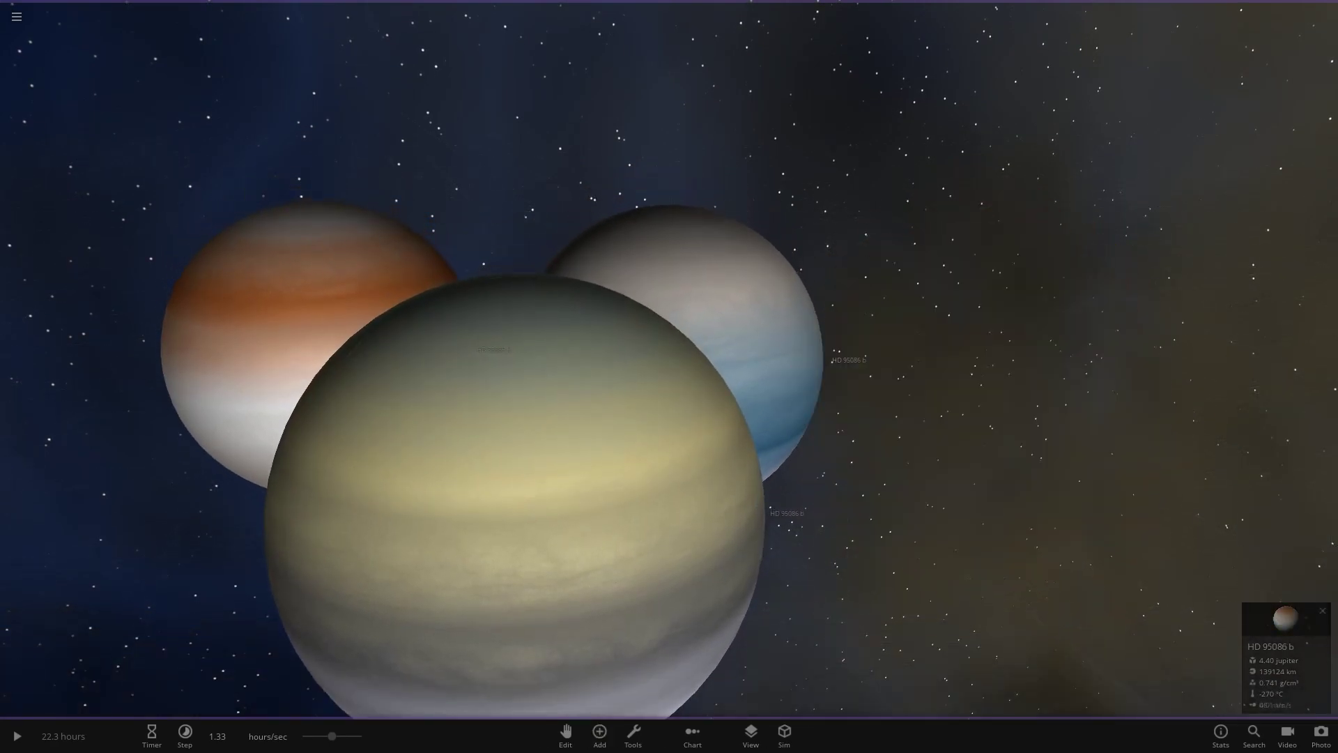
left_click(514, 457)
key("Delete")
left_click(318, 335)
key("Delete")
left_click(694, 408)
left_click_drag(694, 409, 669, 558)
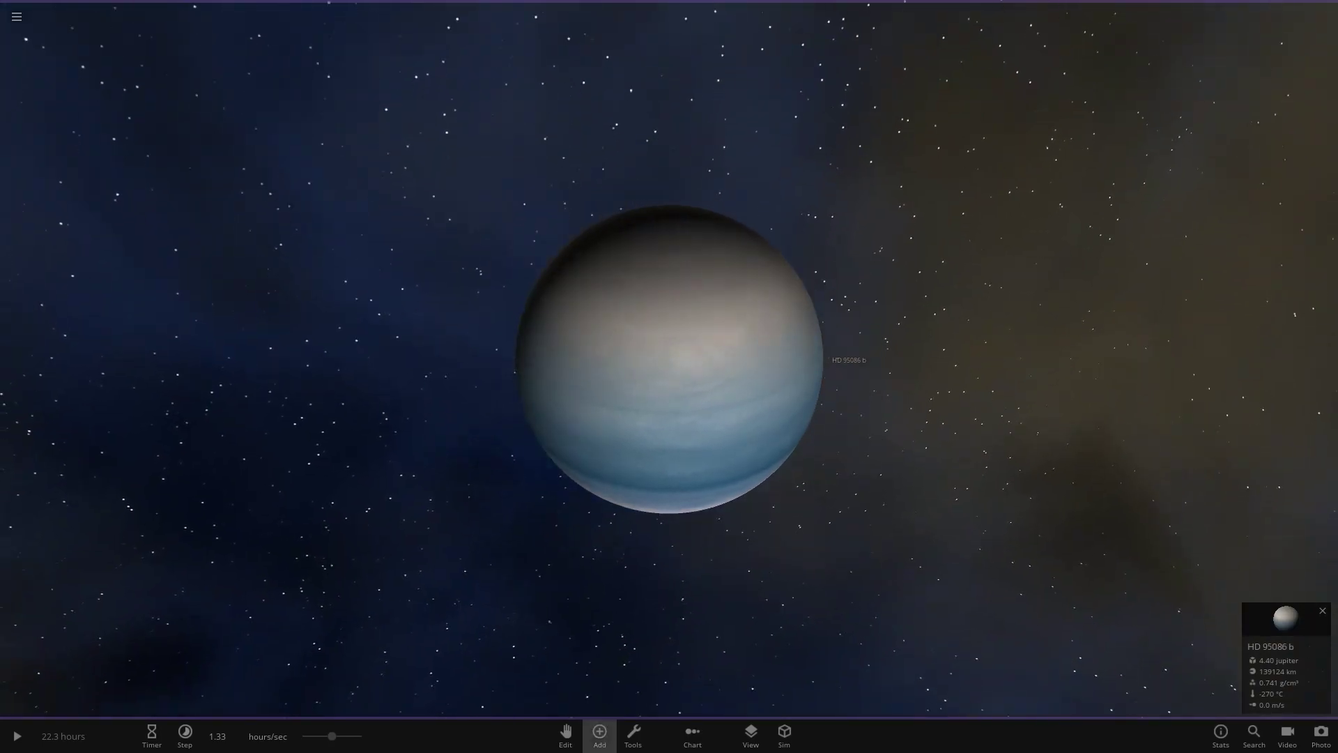
Place the user object COMP AZambs_HD_95086 b in orbit beside the original HD 95086 b and end placement
left_click(598, 735)
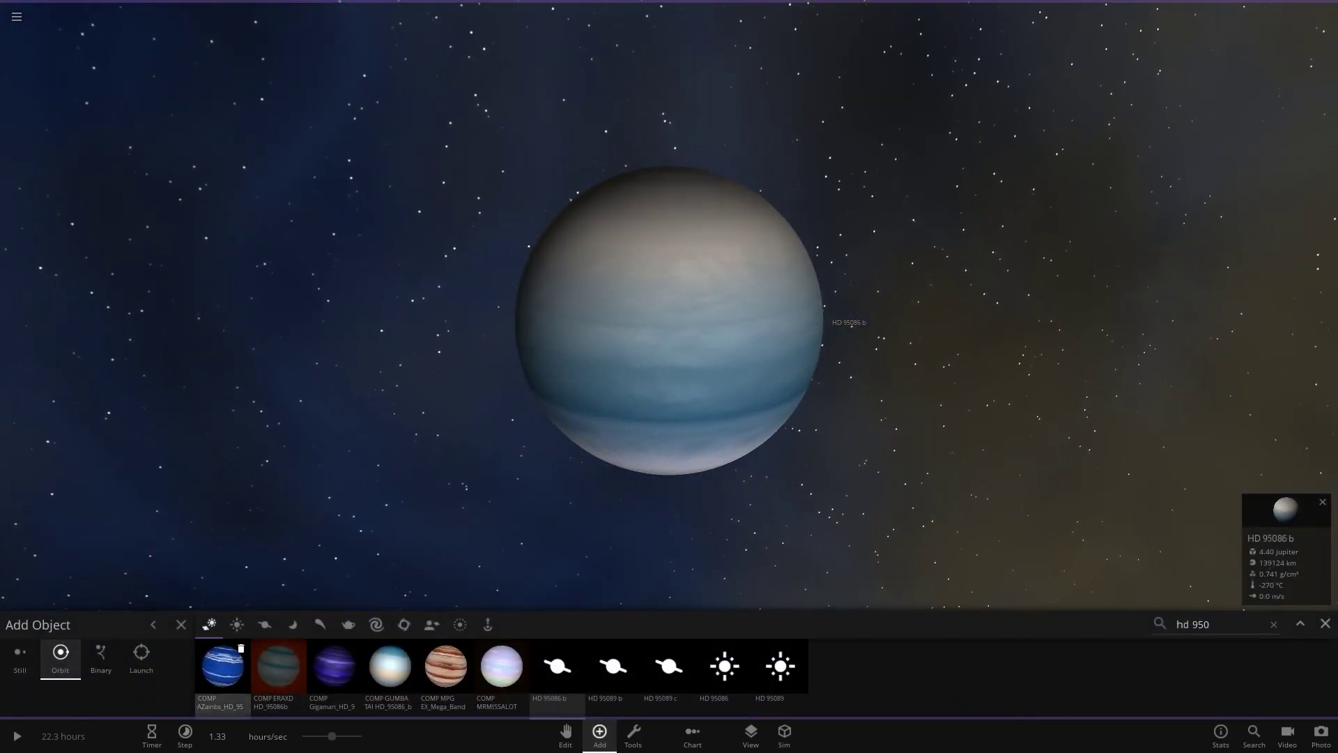
left_click(223, 665)
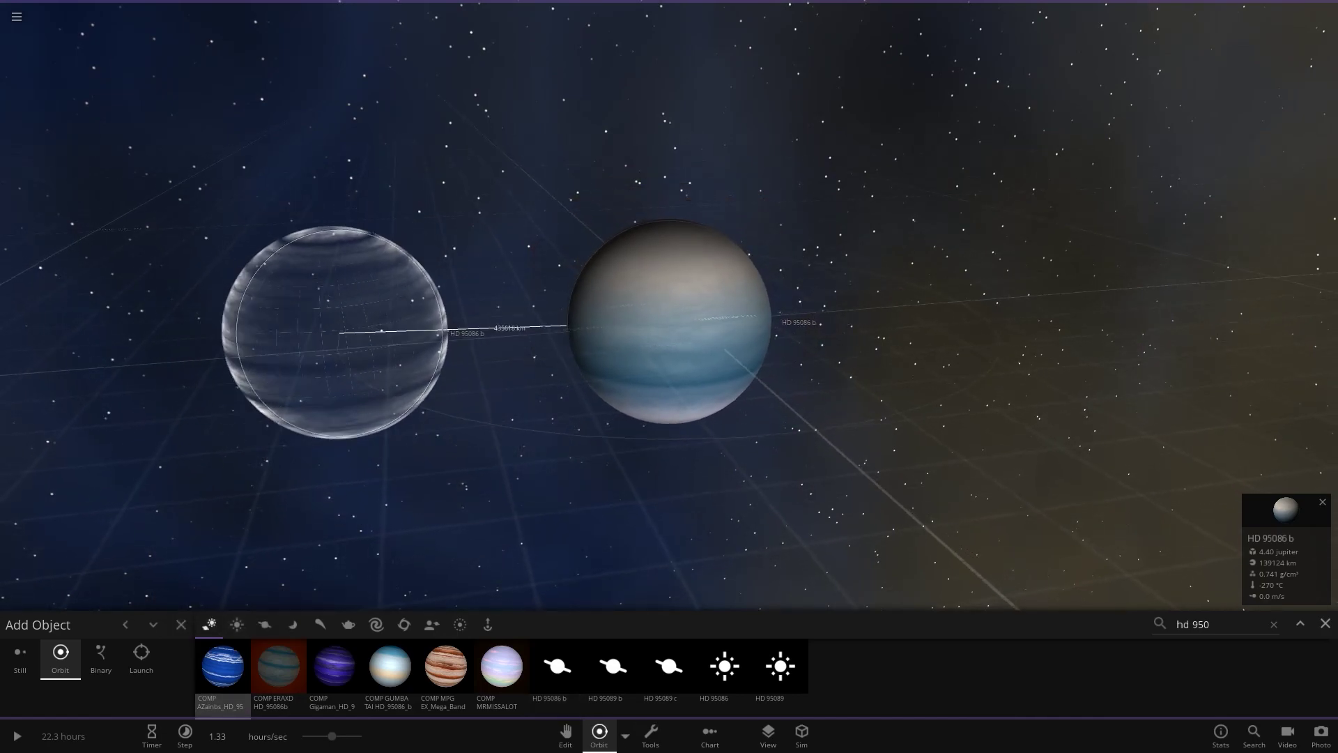
left_click(369, 331)
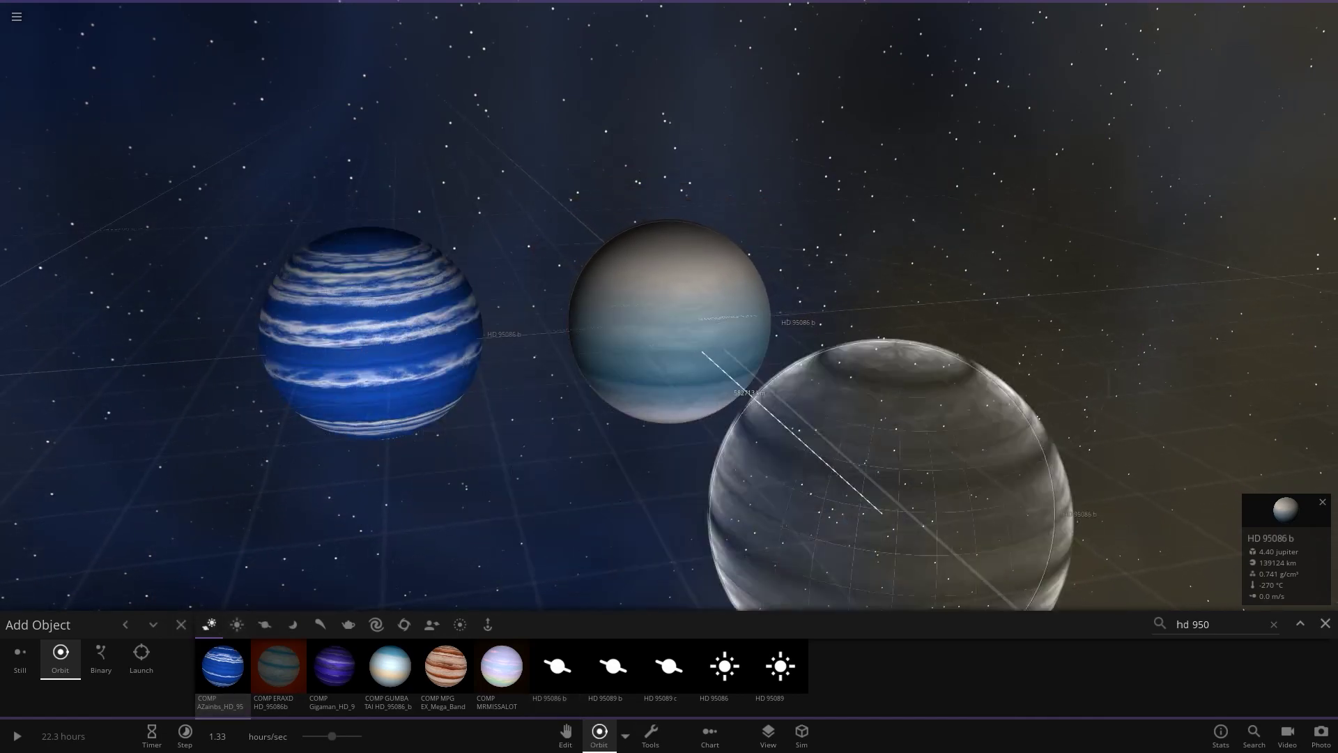
left_click(1323, 623)
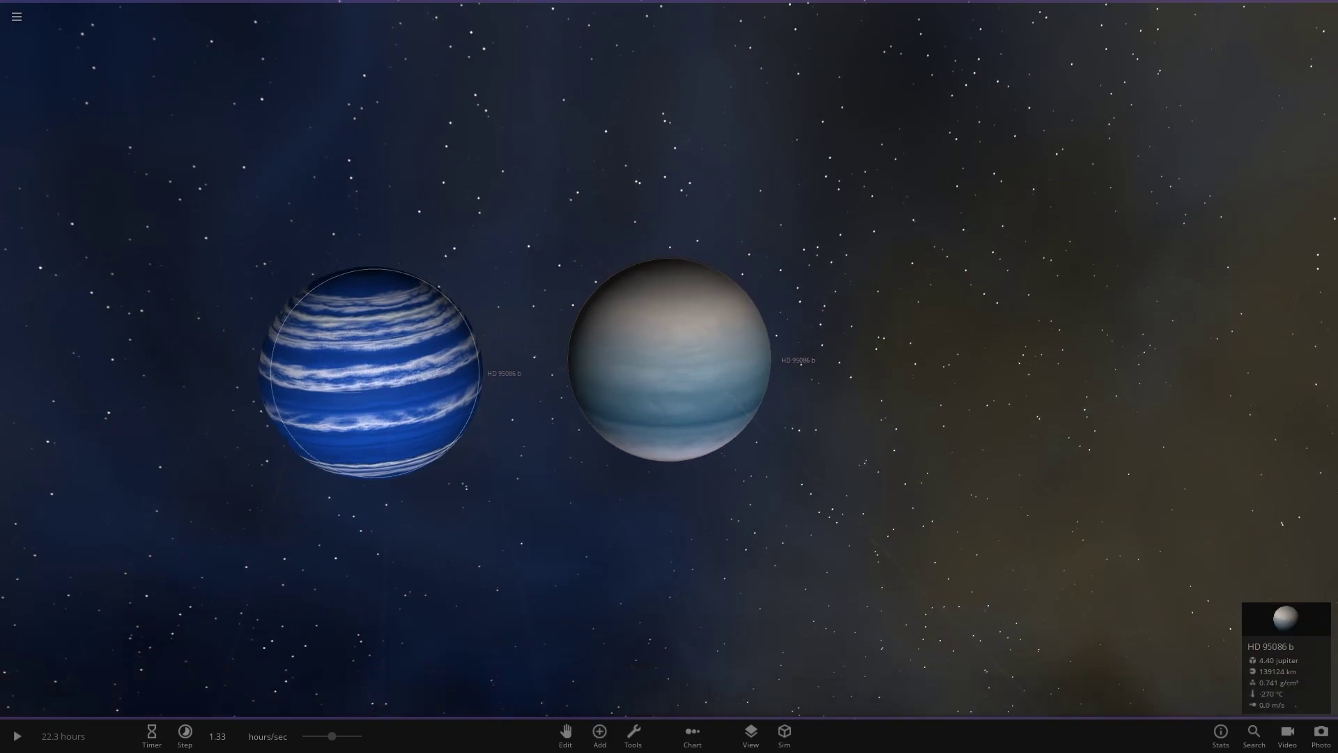
Focus on the blue-and-white striped planet and examine its cloud bands up close and from several sides
left_click(375, 373)
scroll(669, 359, "up", 3)
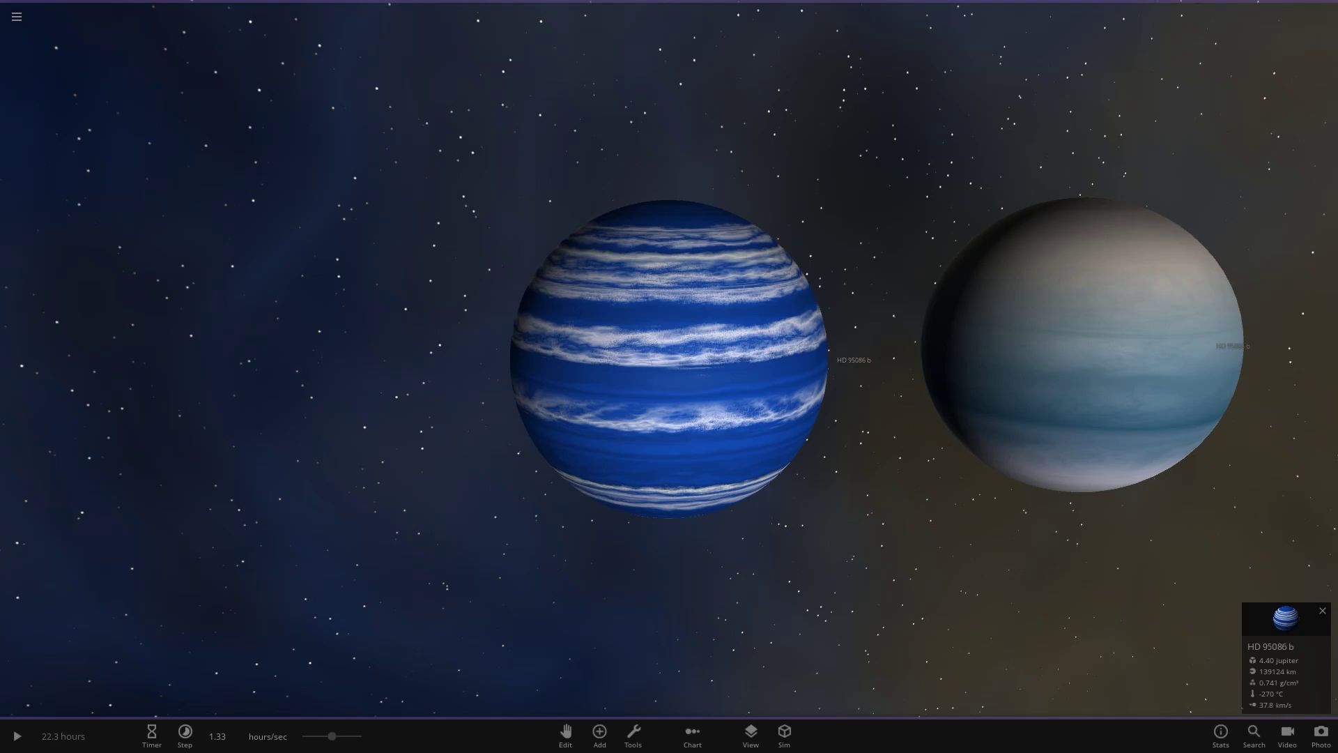
scroll(668, 359, "up", 5)
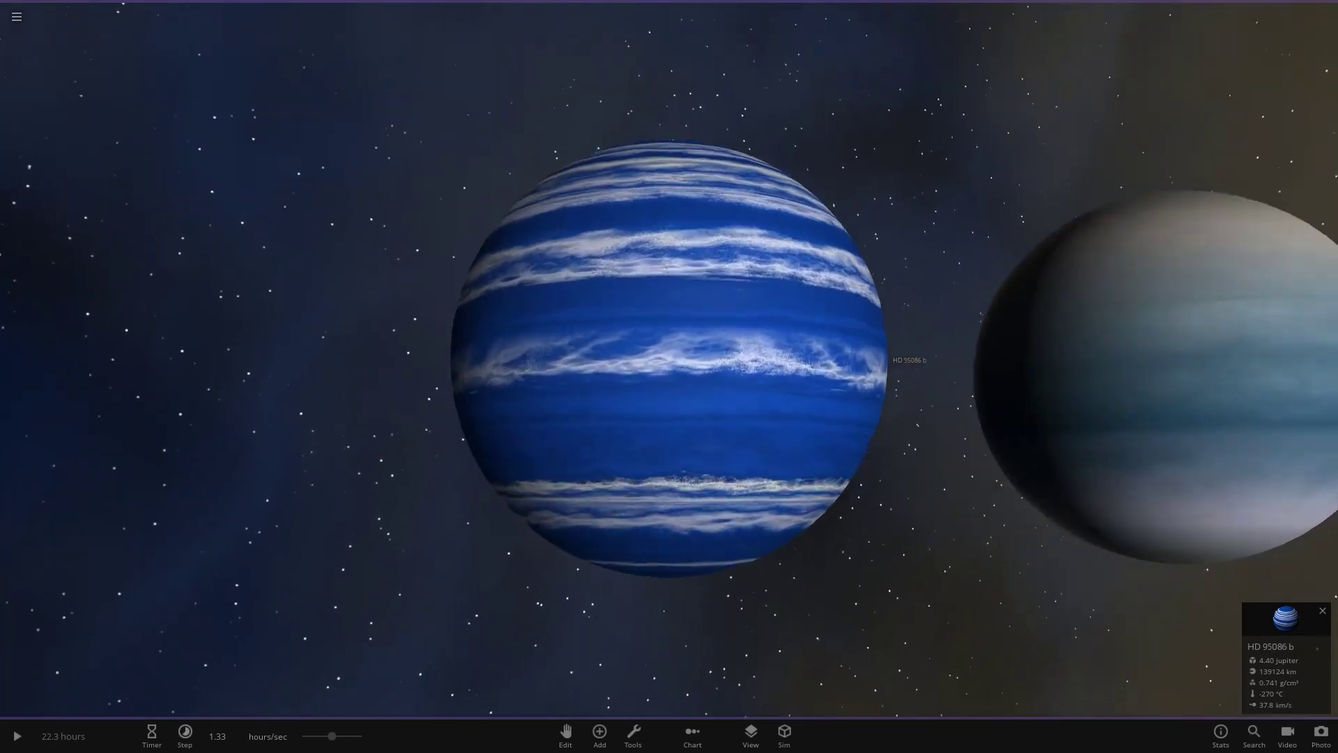
scroll(669, 359, "down", 2)
scroll(669, 358, "down", 4)
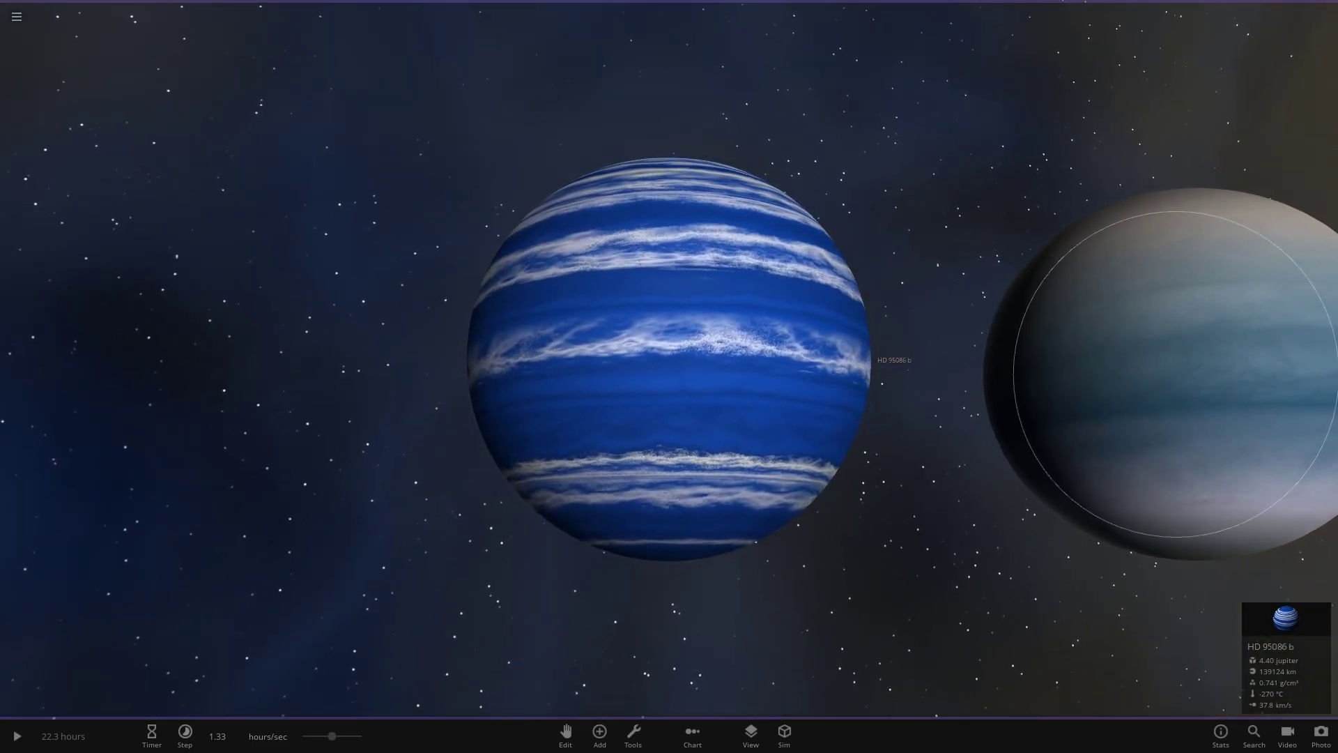
left_click_drag(669, 358, 885, 418)
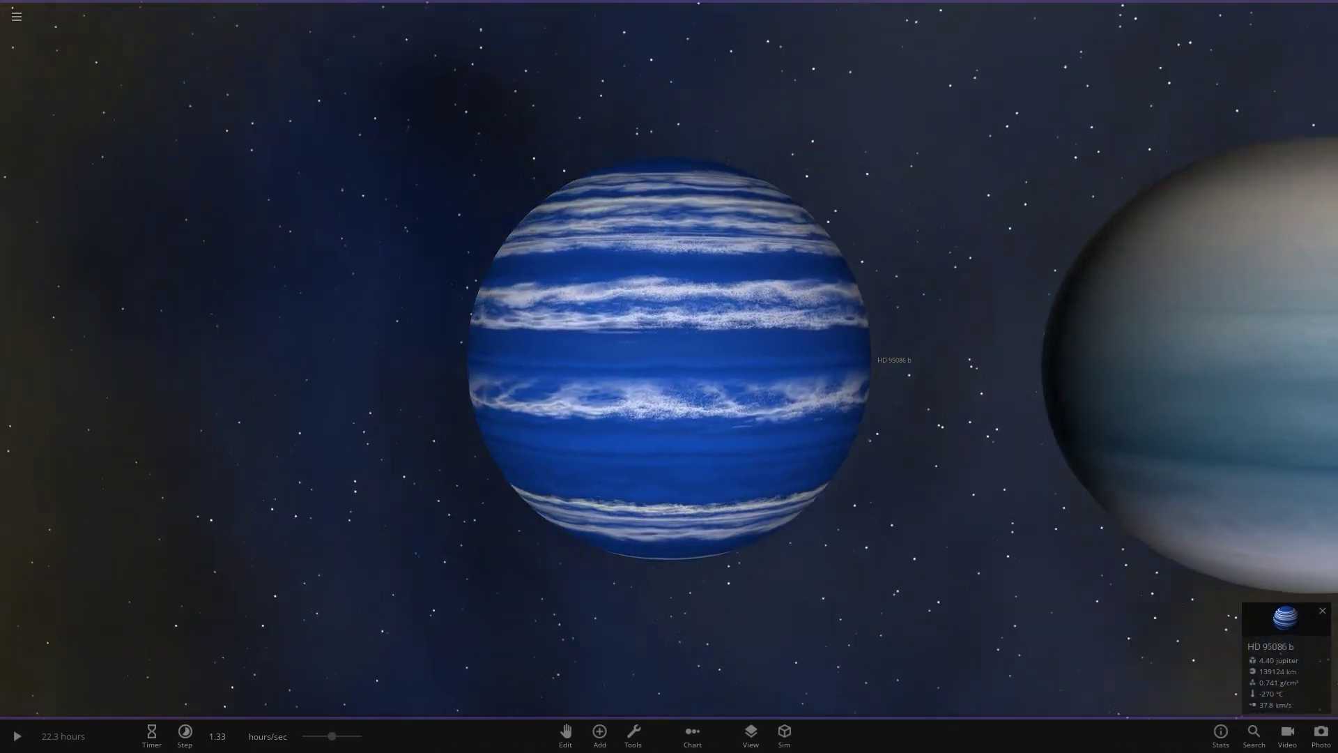
scroll(669, 359, "down", 3)
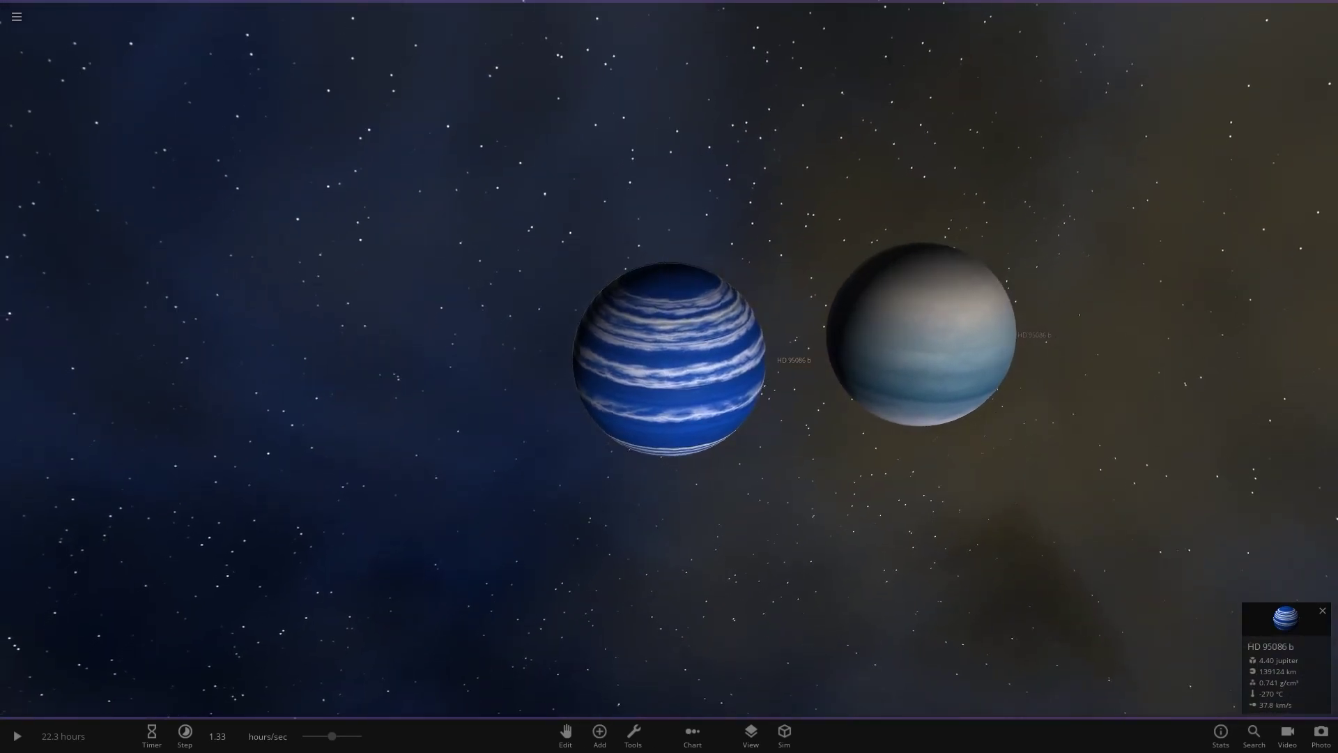
Place the user object COMP ERAXD HD_95086b in orbit beside the blue striped planet and end placement
left_click(599, 735)
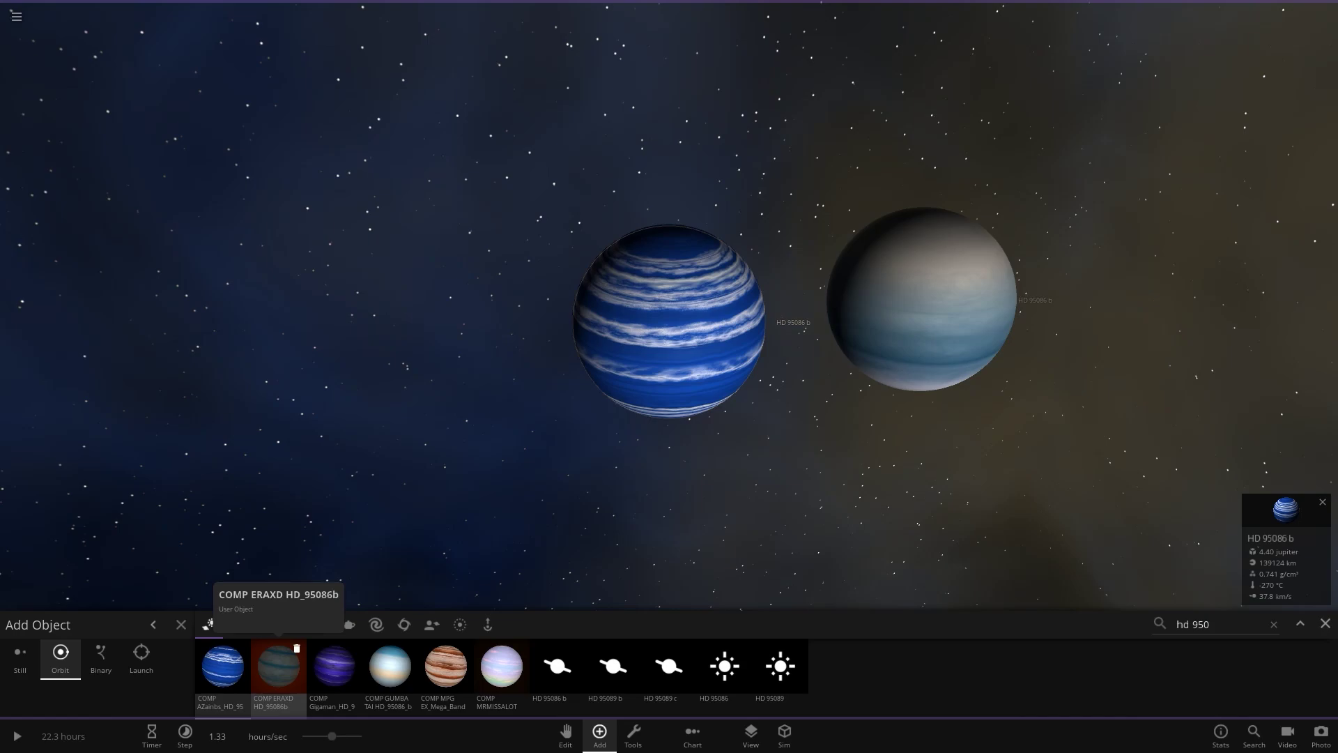
left_click(278, 665)
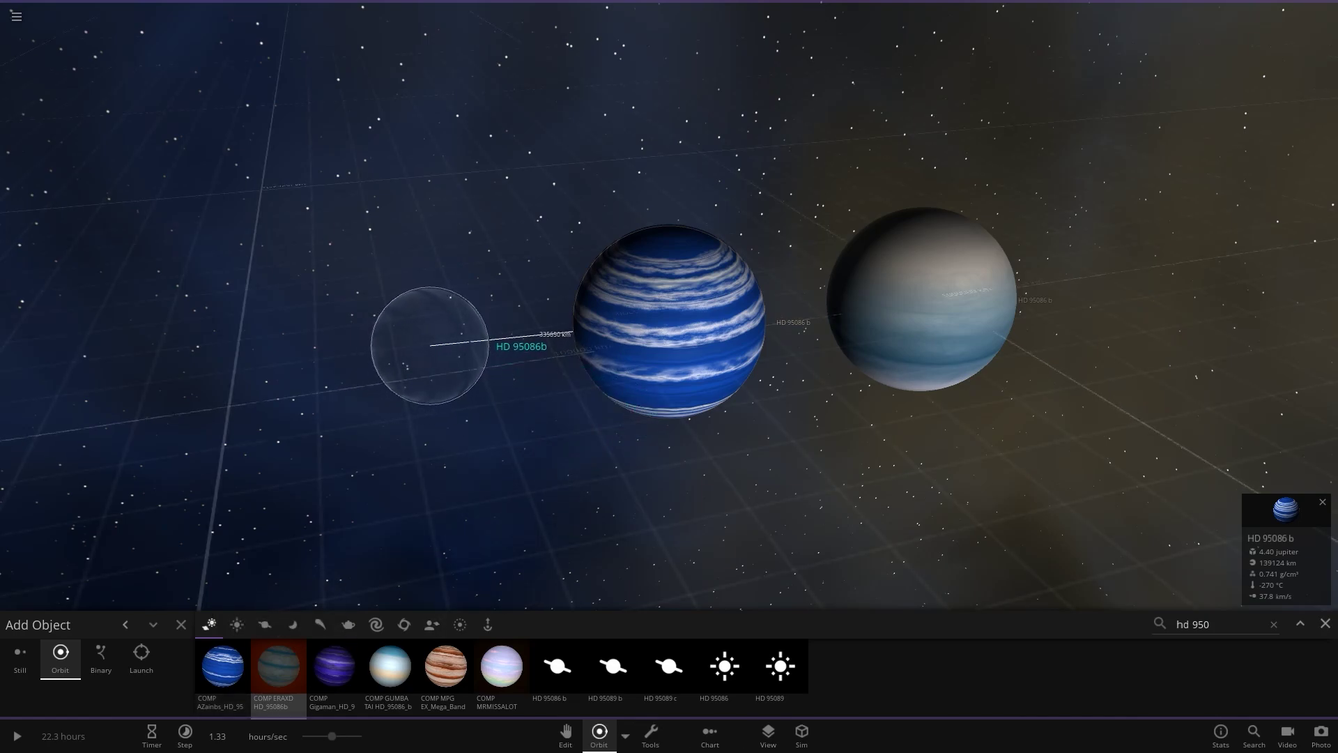
left_click(434, 347)
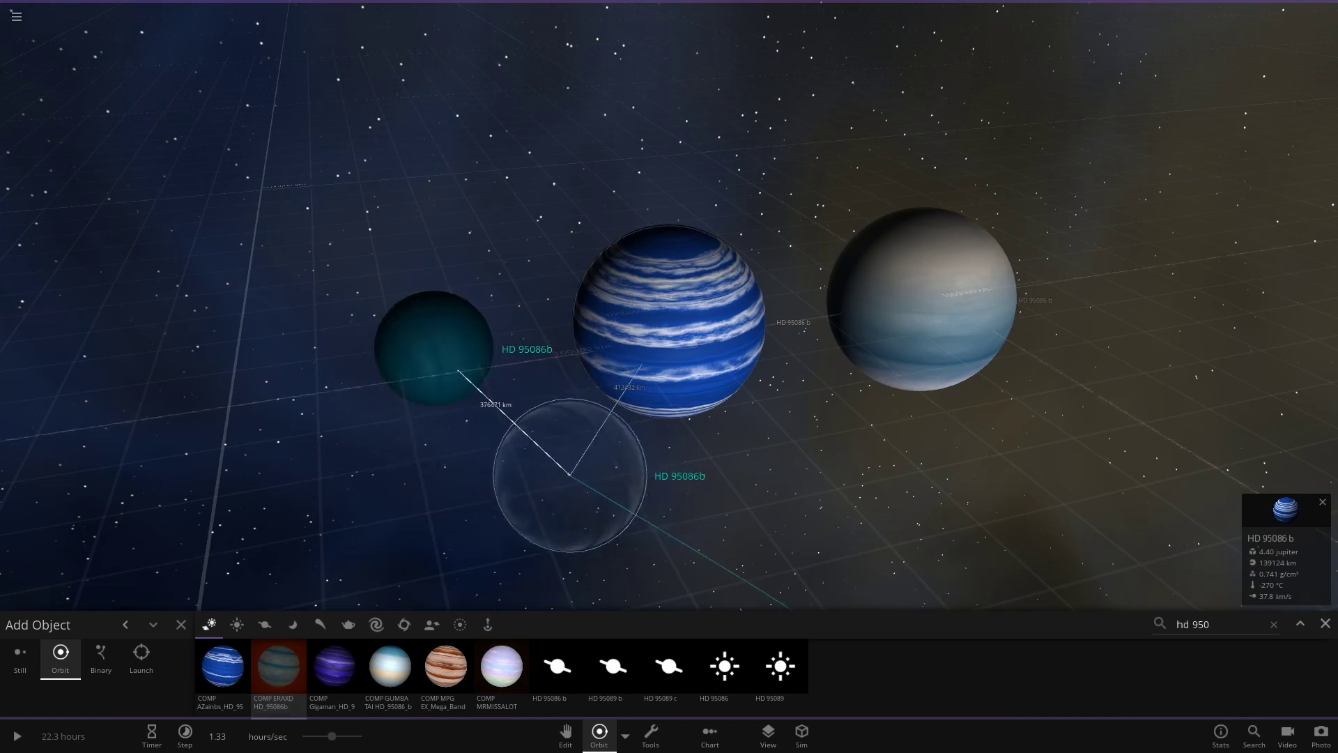
left_click(1324, 623)
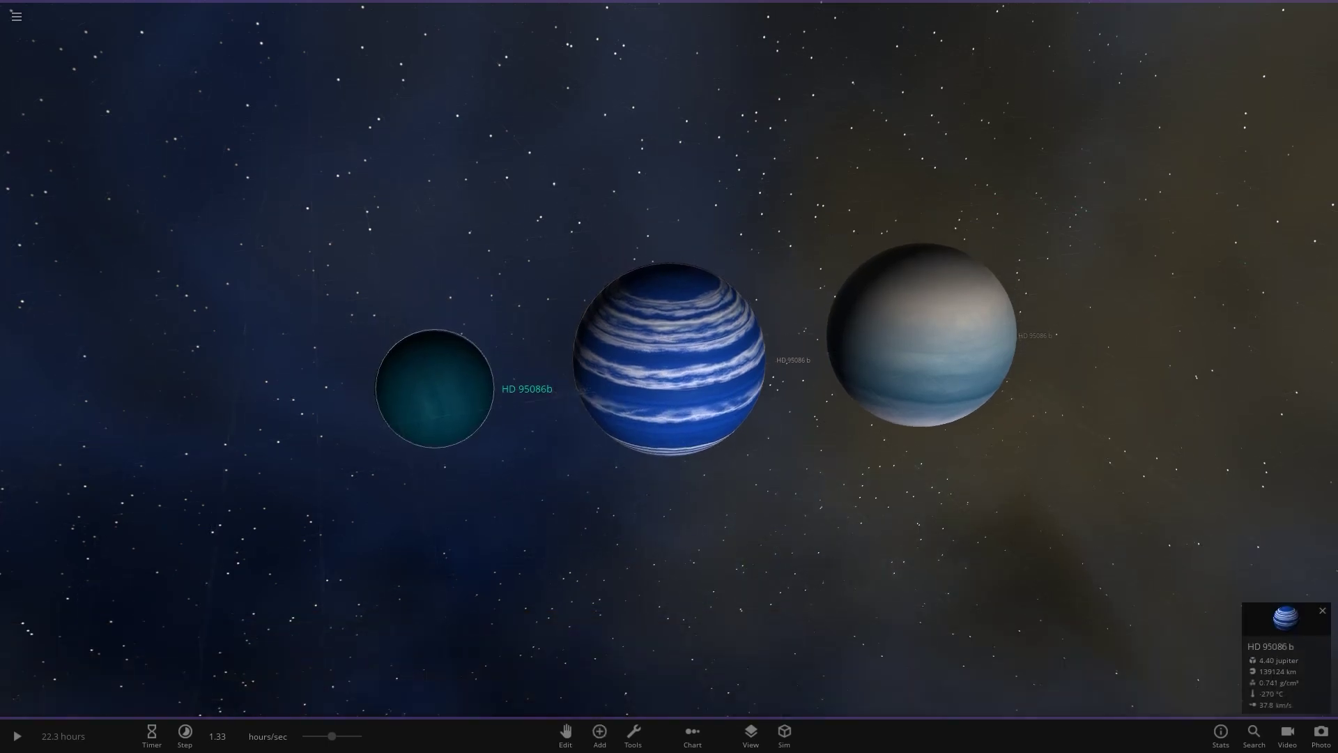
Inspect the small teal planet up close and enlarge its radius to 128942 km
double_click(434, 386)
scroll(669, 359, "up", 5)
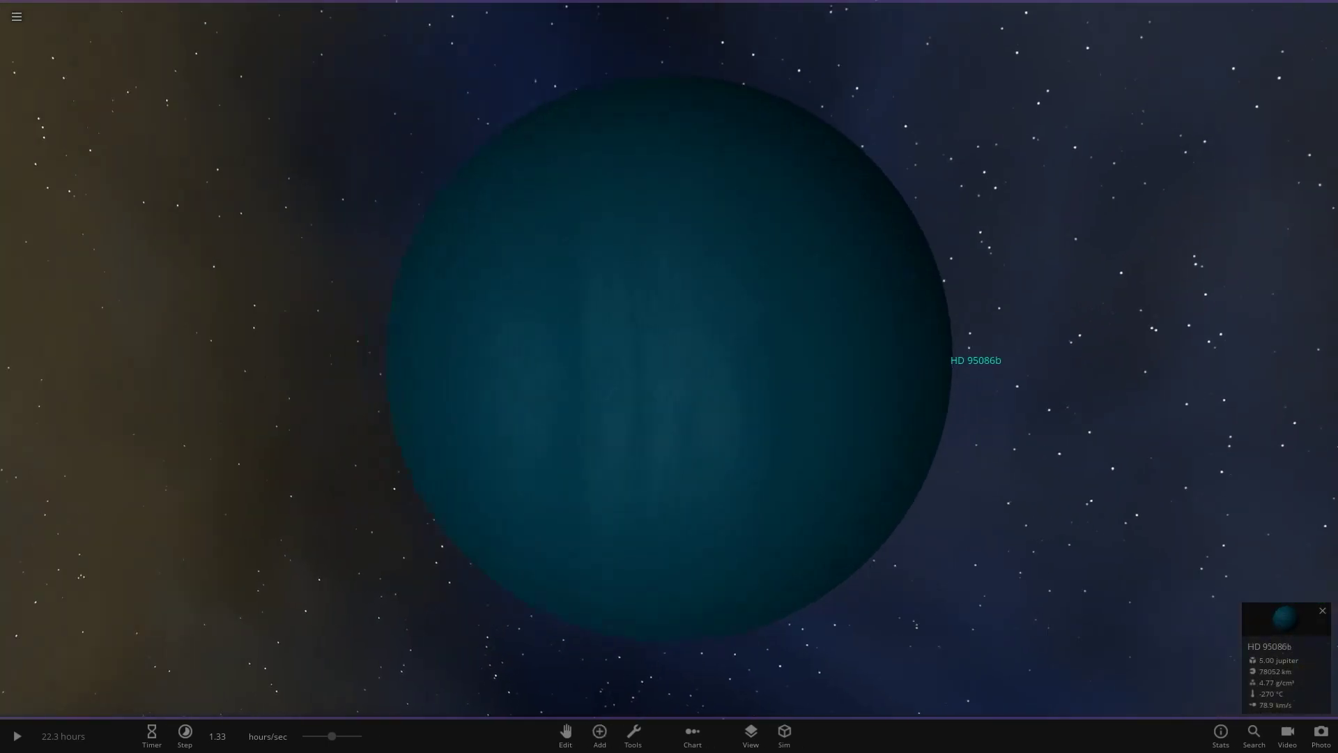
scroll(669, 360, "down", 3)
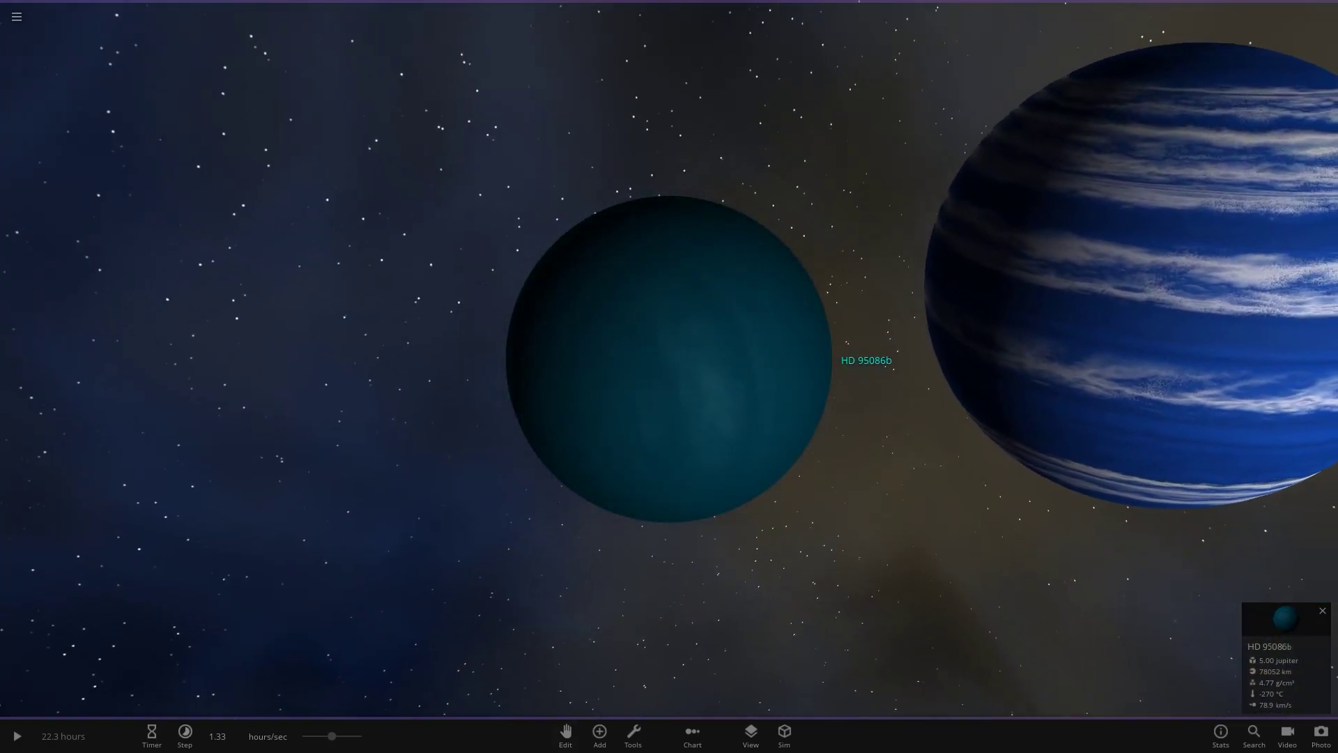
scroll(669, 359, "up", 5)
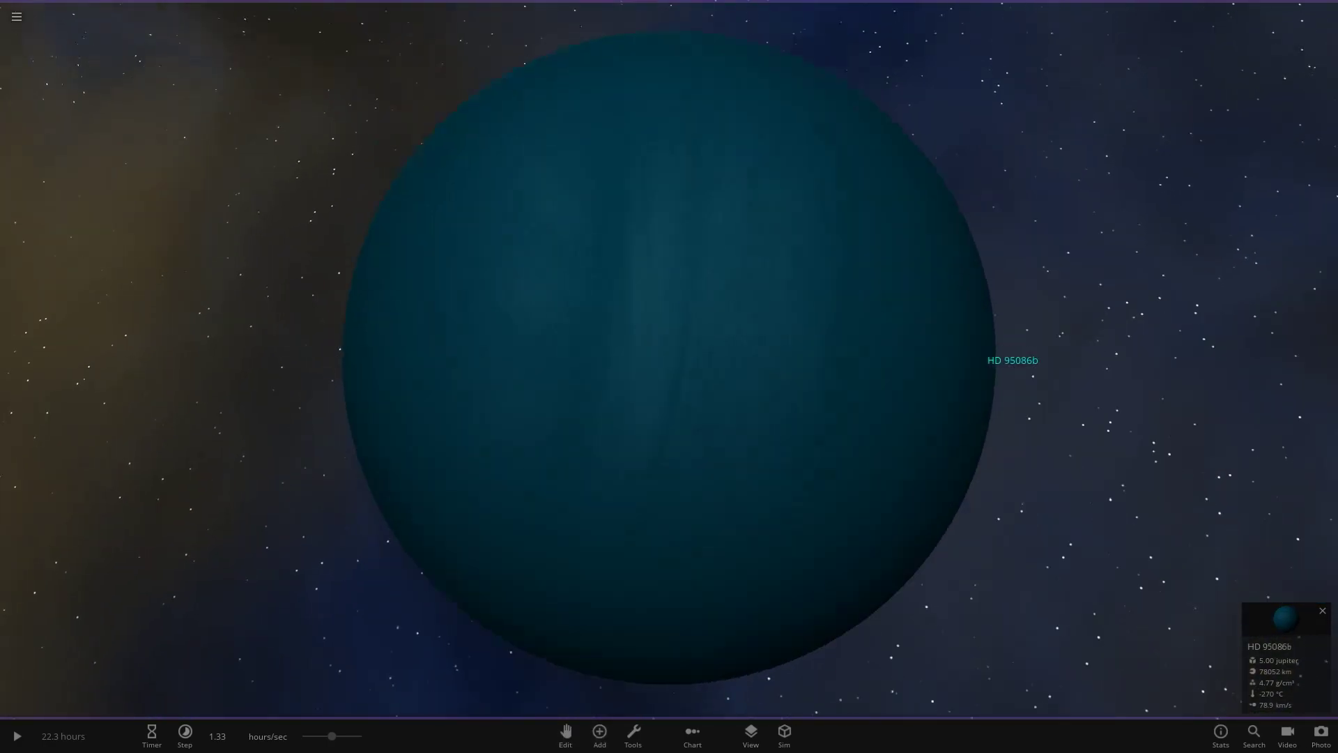
scroll(669, 359, "down", 2)
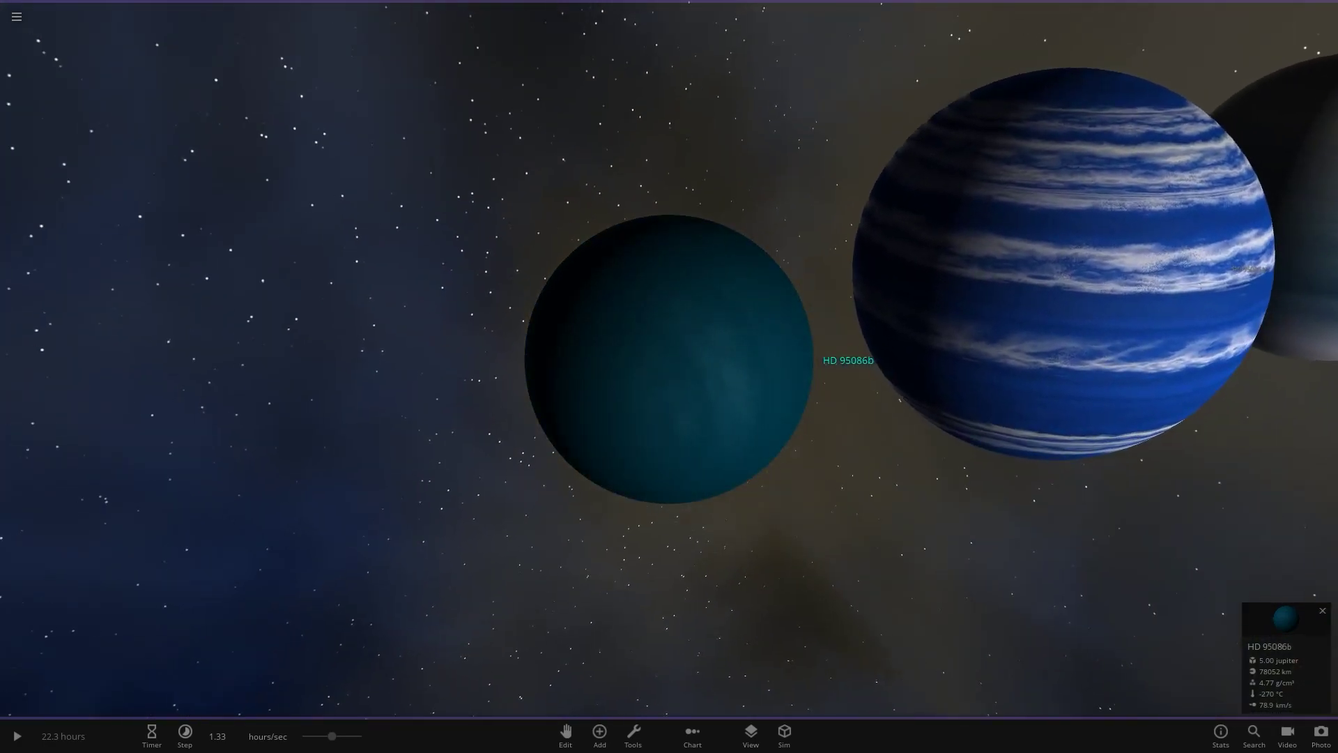
left_click(1286, 657)
left_click(1230, 346)
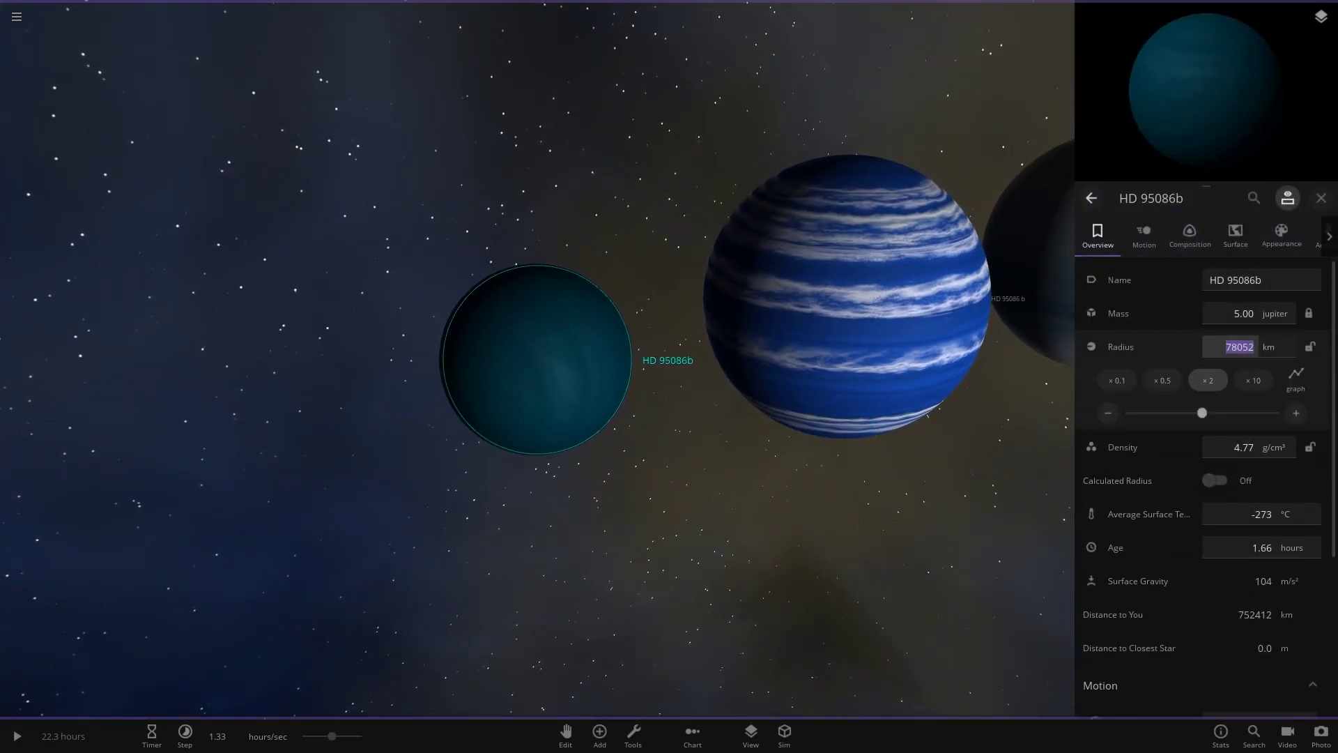
left_click(1206, 379)
left_click(1107, 413)
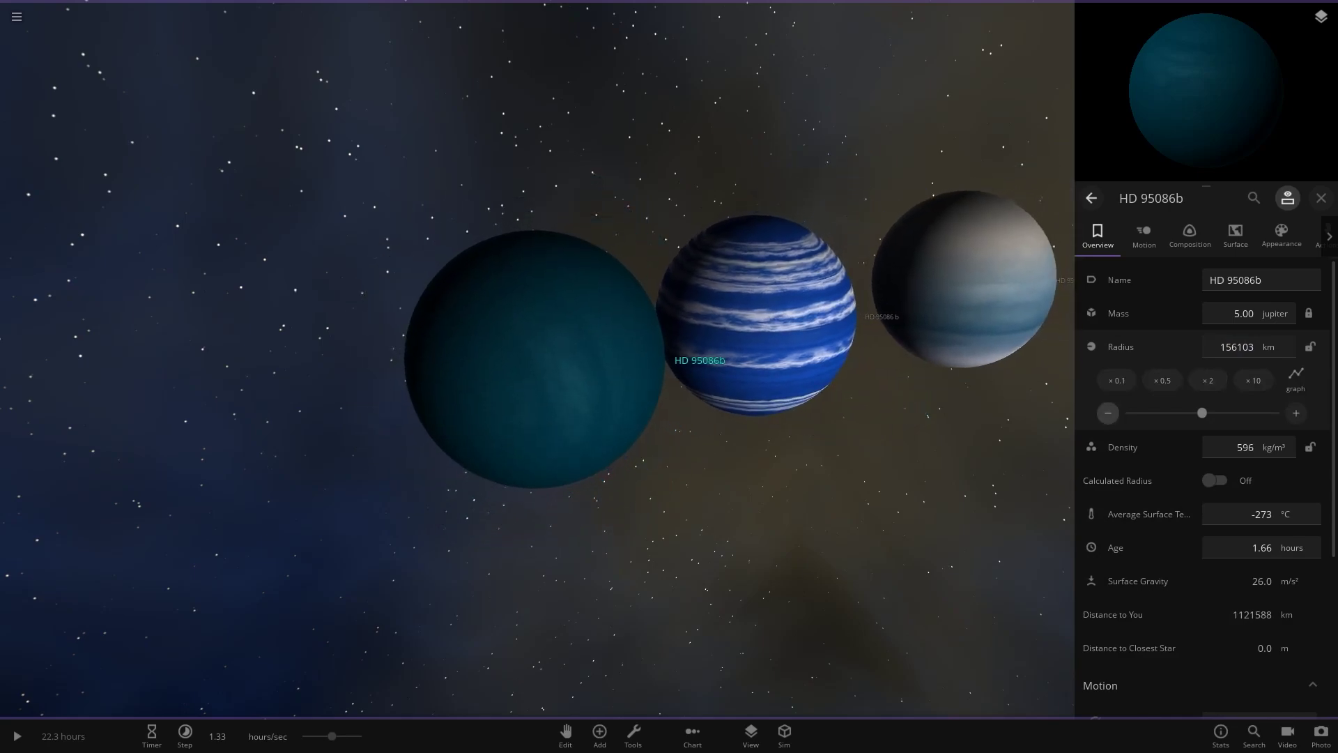
left_click(1108, 412)
left_click(1295, 412)
Place the user object COMP Gigaman_HD_95086_b in orbit beside the teal planet and enlarge its radius to 125531 km
left_click(599, 735)
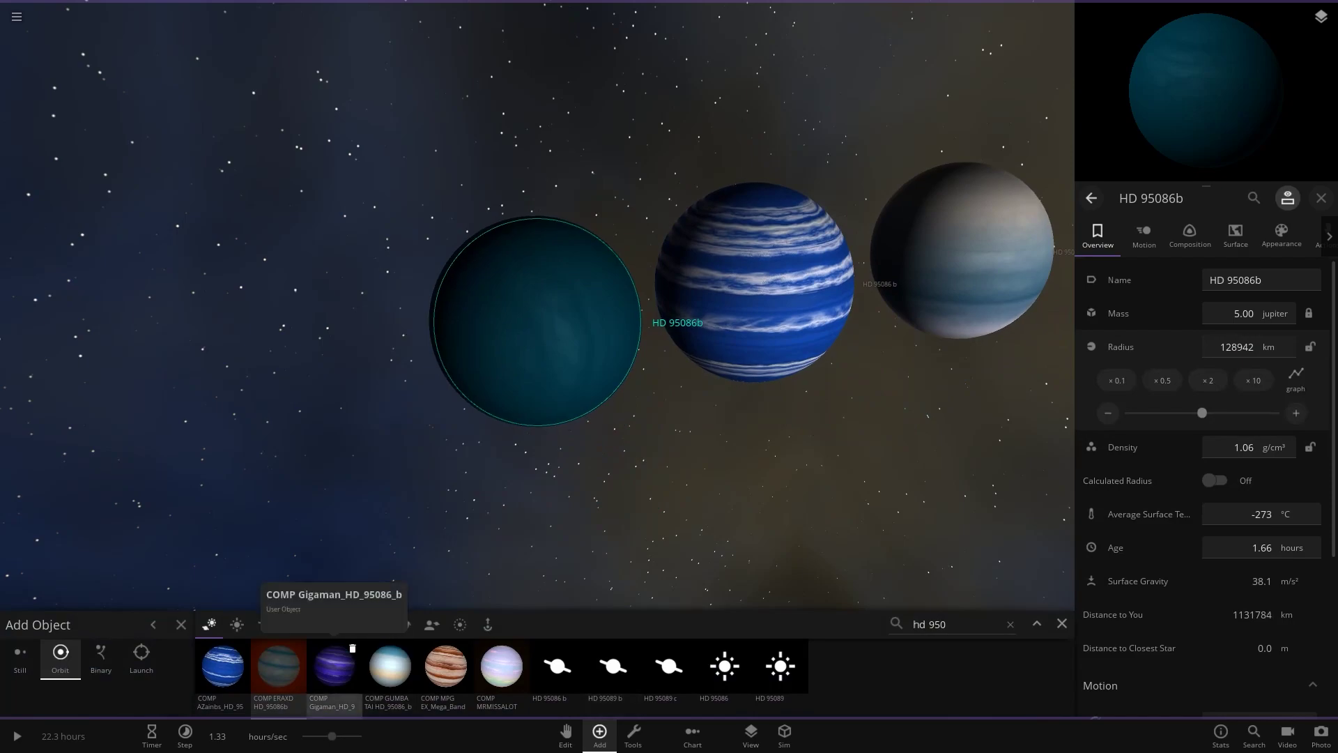
left_click(333, 666)
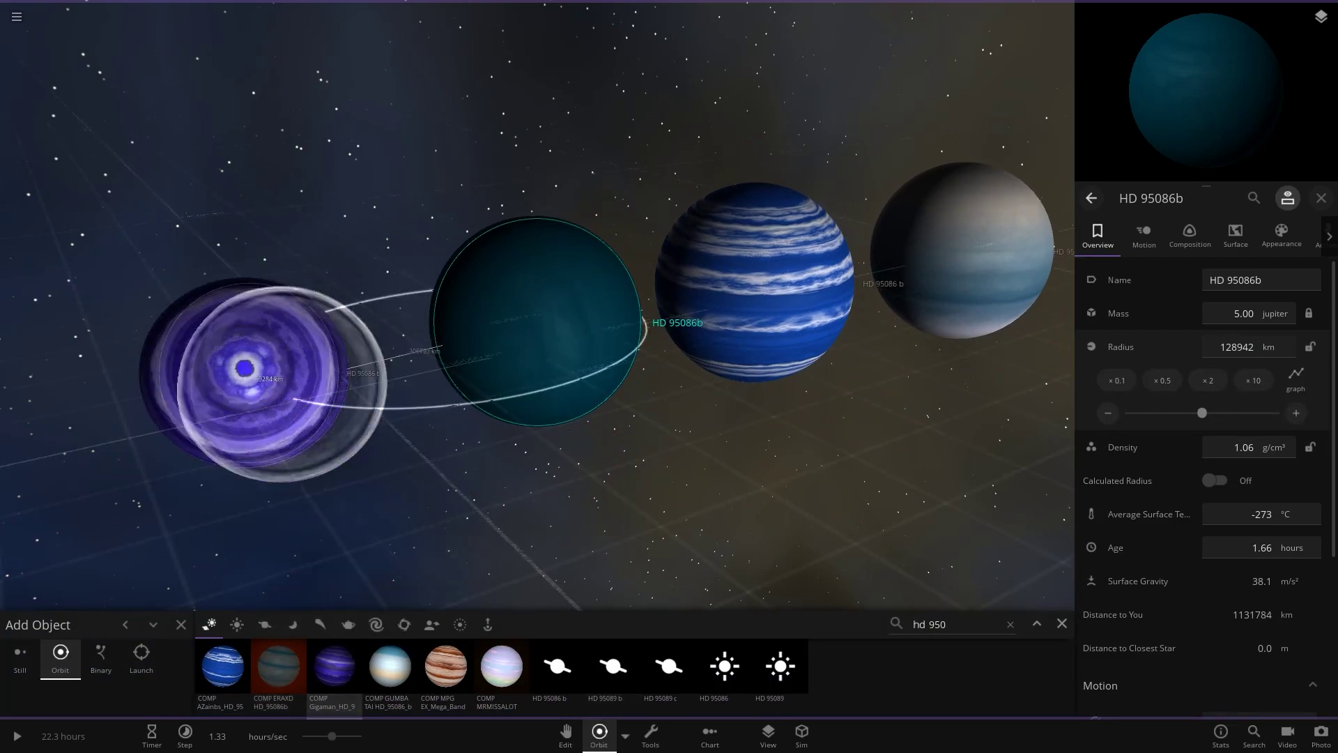
left_click(1061, 623)
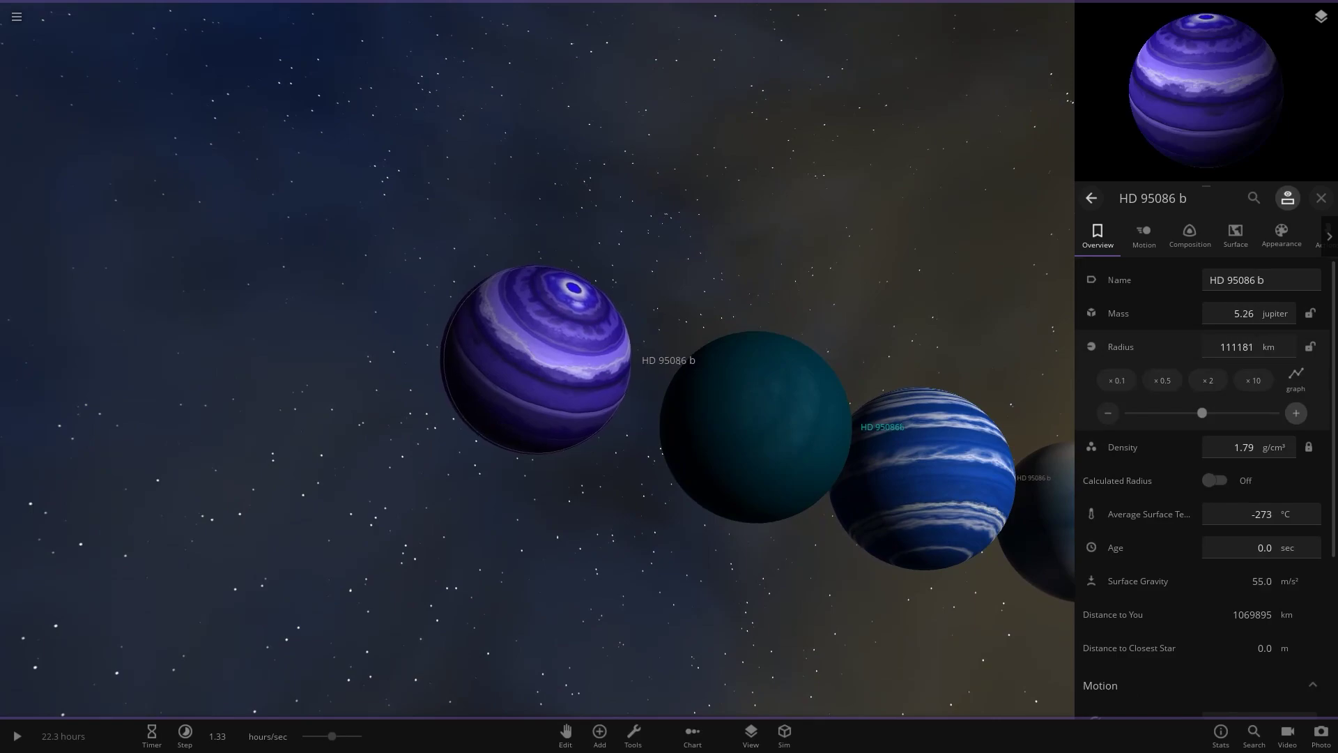
left_click(1296, 412)
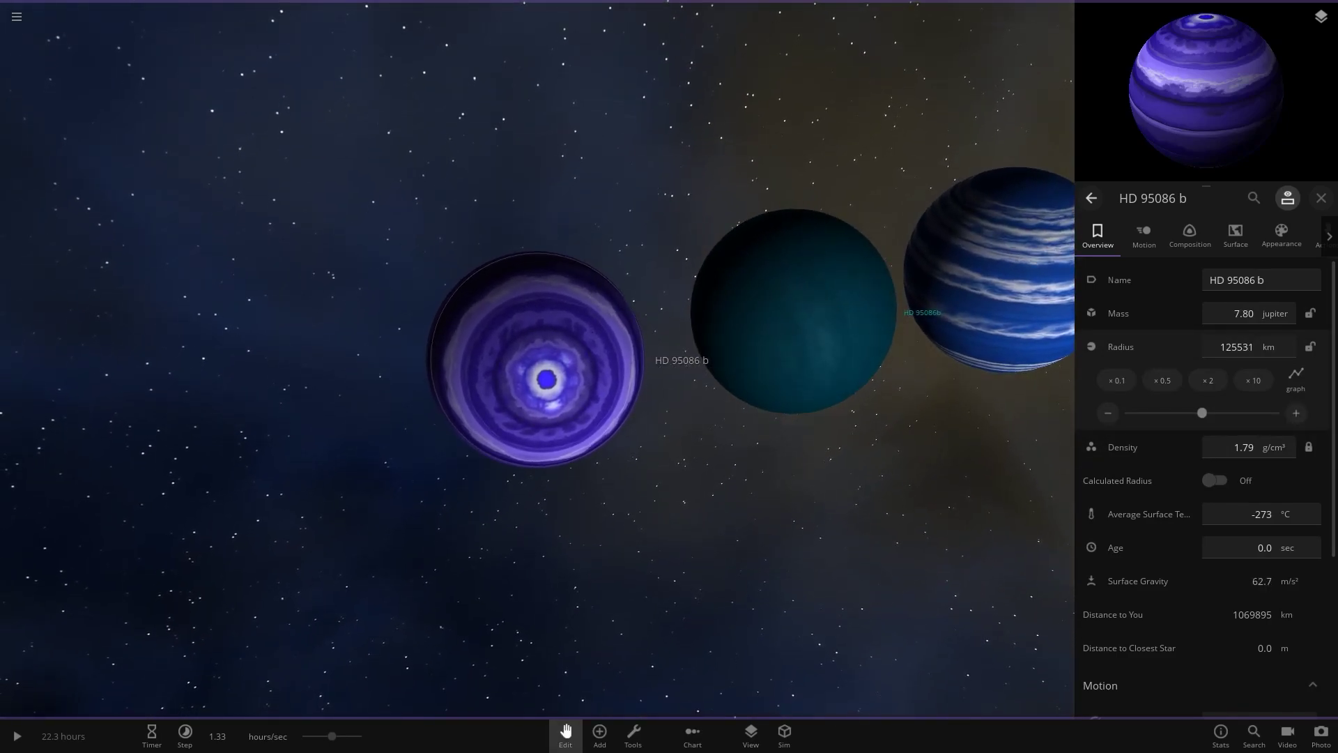
Rotate the purple planet so that its spin axis stands nearly upright, and inspect its bands
left_click(565, 732)
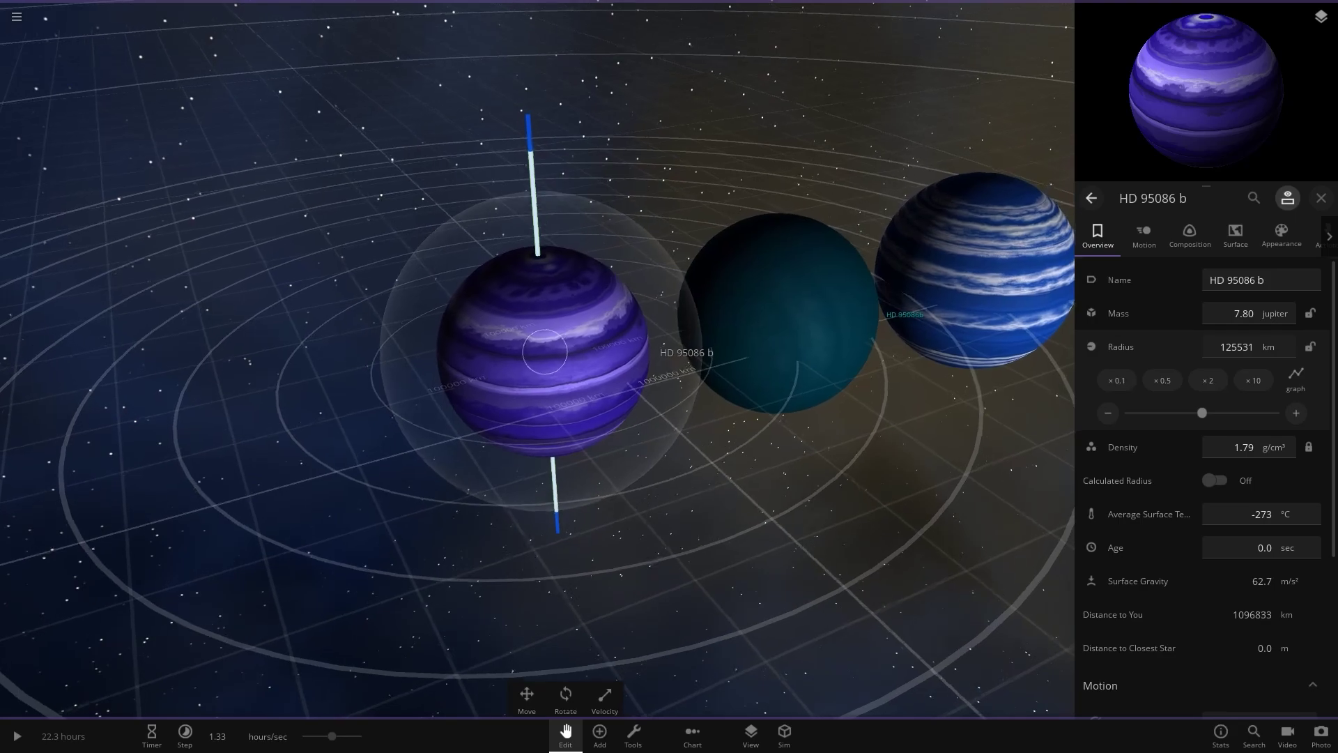
key("Escape")
scroll(669, 359, "up", 5)
scroll(669, 358, "down", 2)
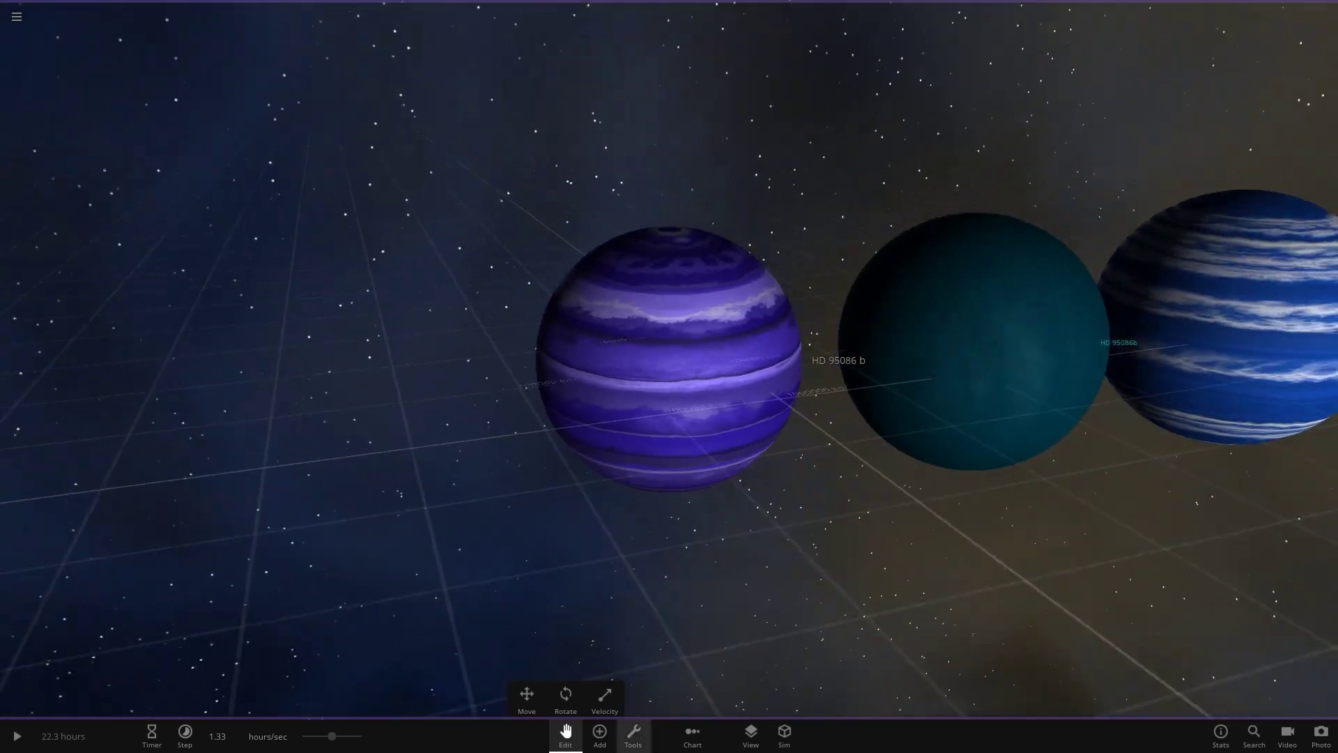
Place the user object COMP GUMBA TAI HD_95086_b in orbit beside the purple planet and end placement
left_click(599, 730)
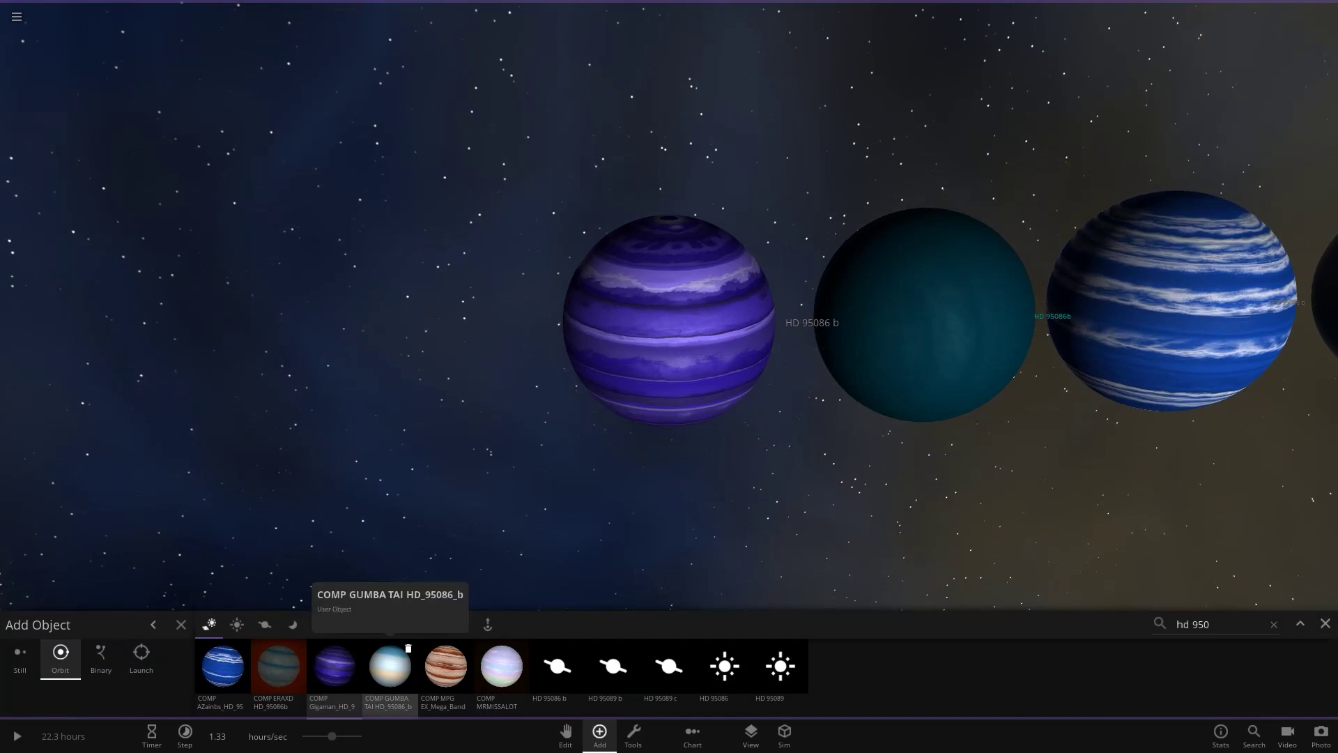
left_click_drag(390, 488, 529, 509)
left_click(390, 666)
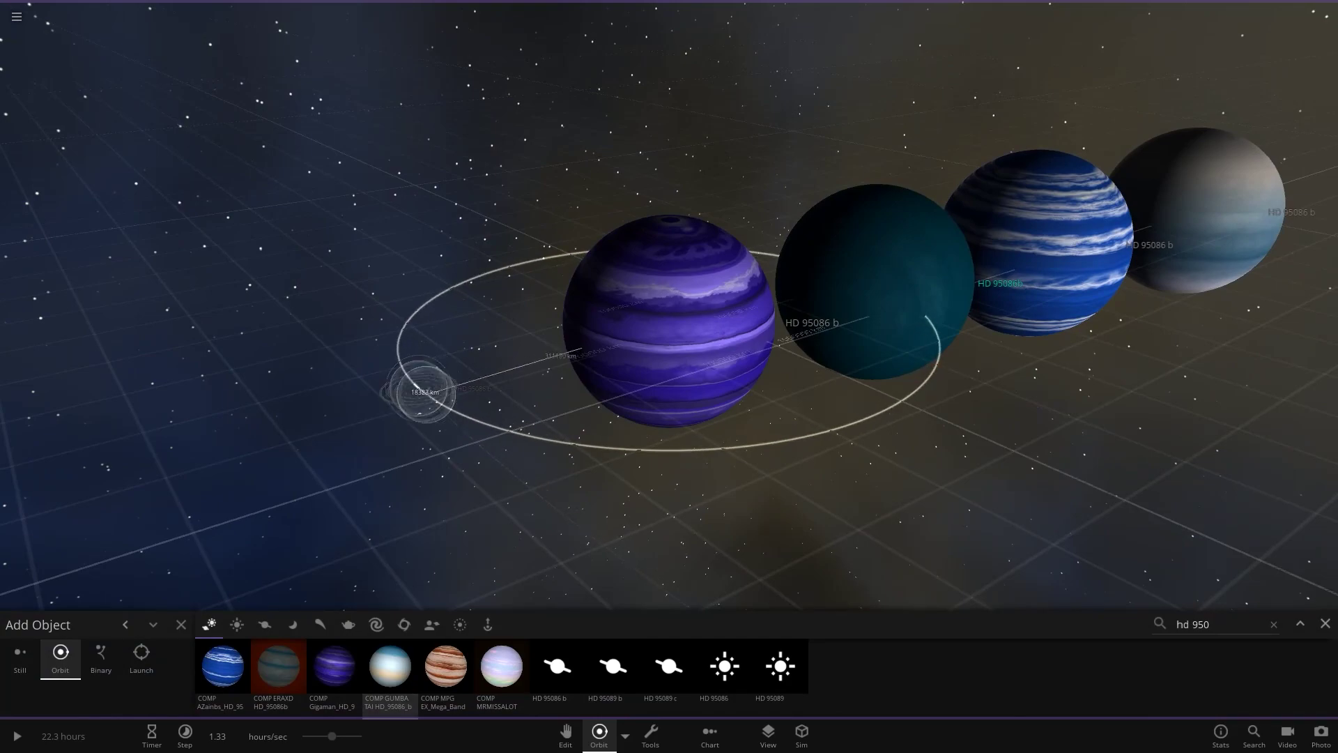
left_click(438, 404)
key("Escape")
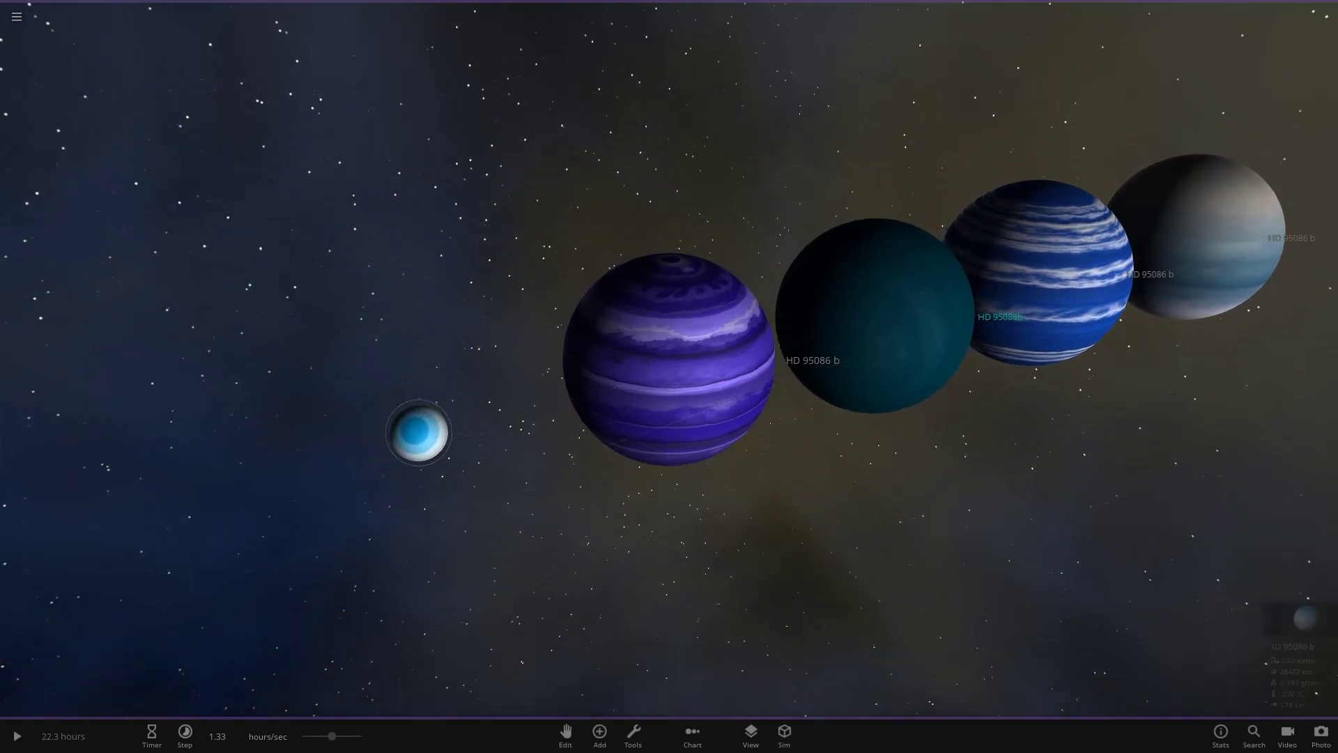
Enlarge the light-blue and white planet's radius to about 101000 km and close its properties
left_click(1284, 620)
left_click(1257, 346)
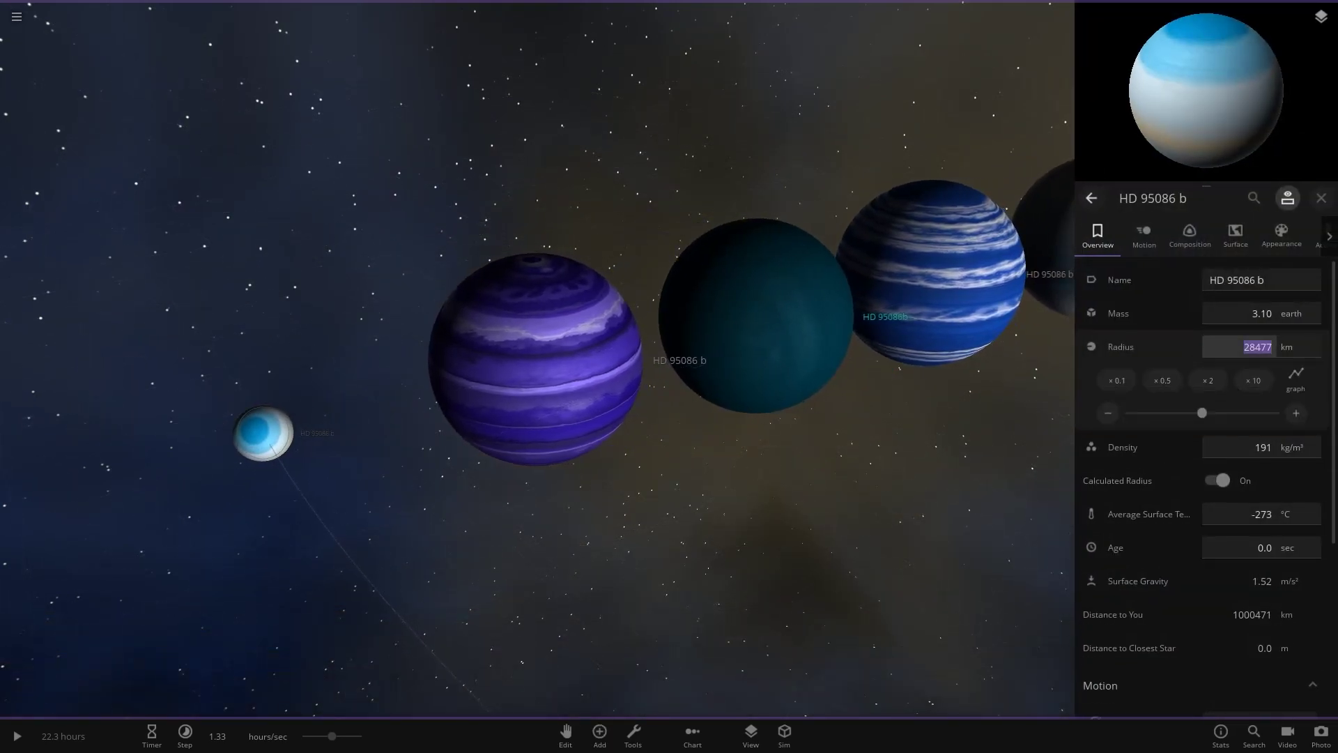
left_click(1207, 379)
left_click(1207, 379)
left_click(1207, 380)
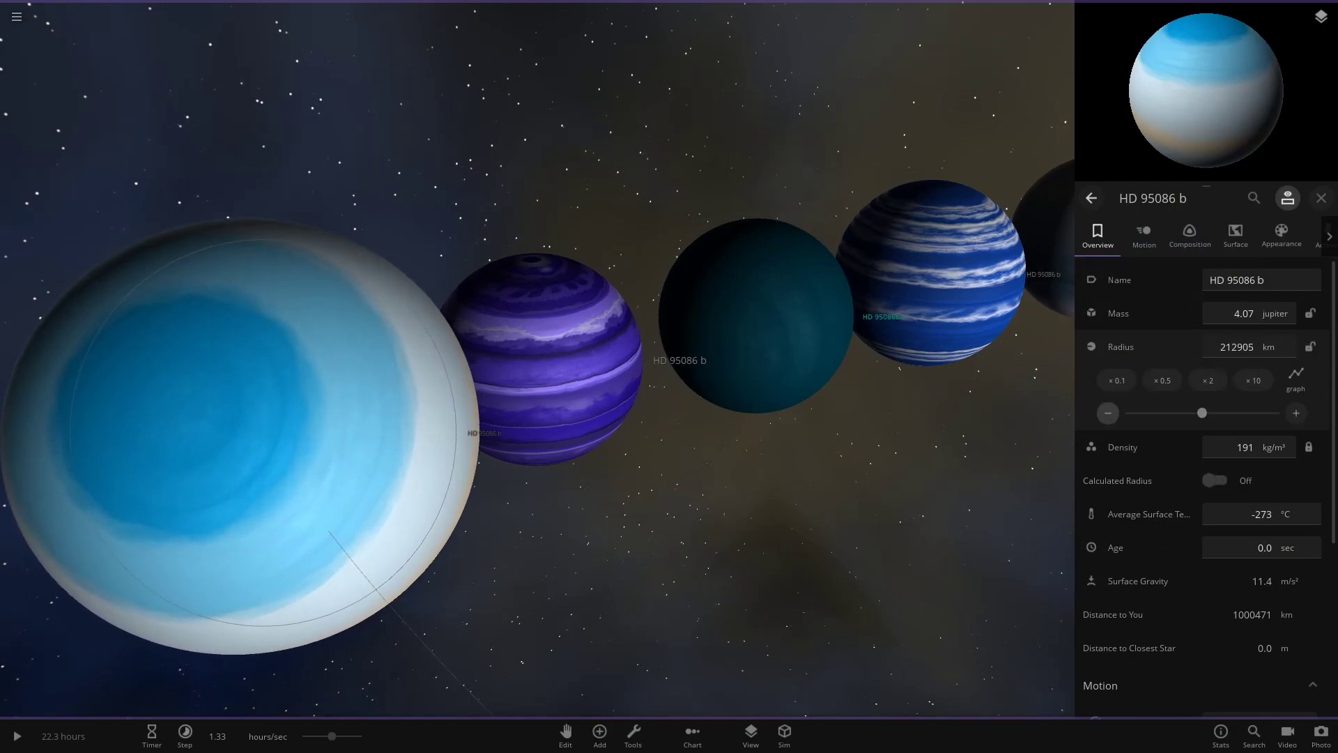
left_click(1107, 412)
left_click(1107, 413)
left_click(1162, 380)
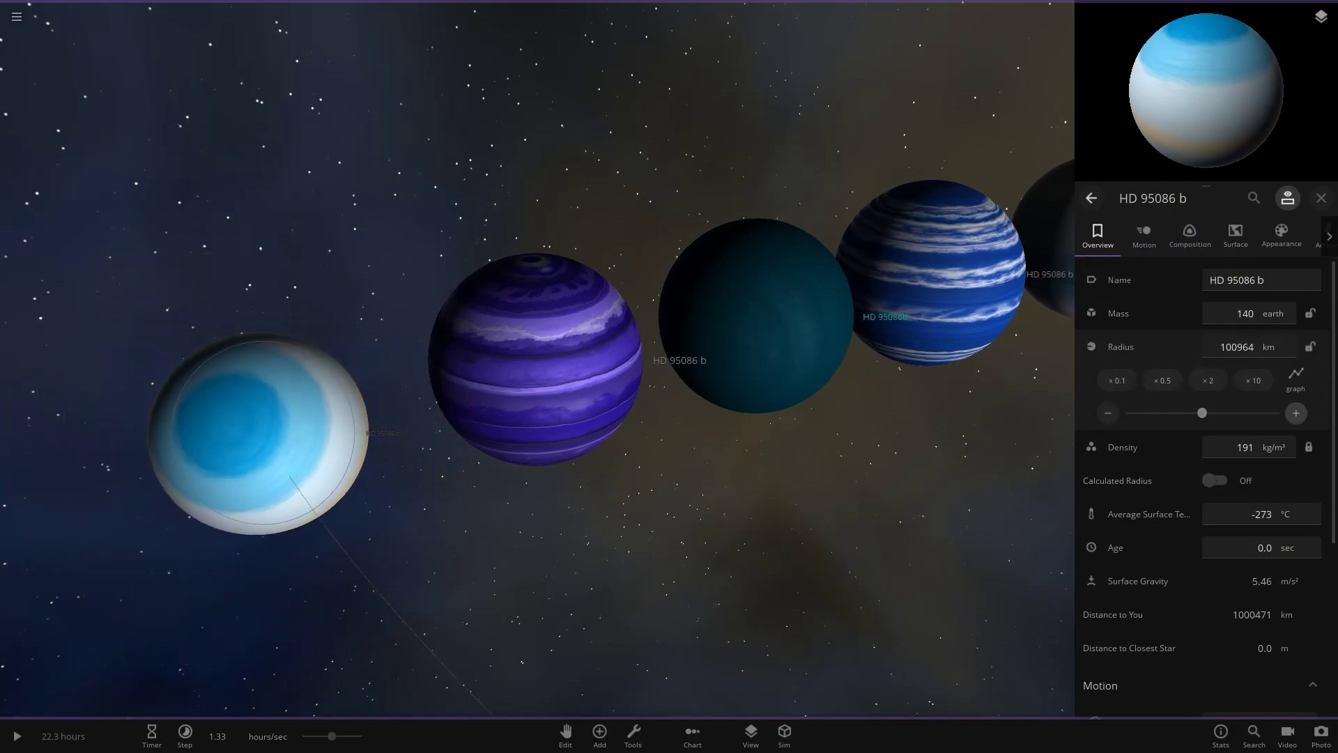
left_click(1320, 198)
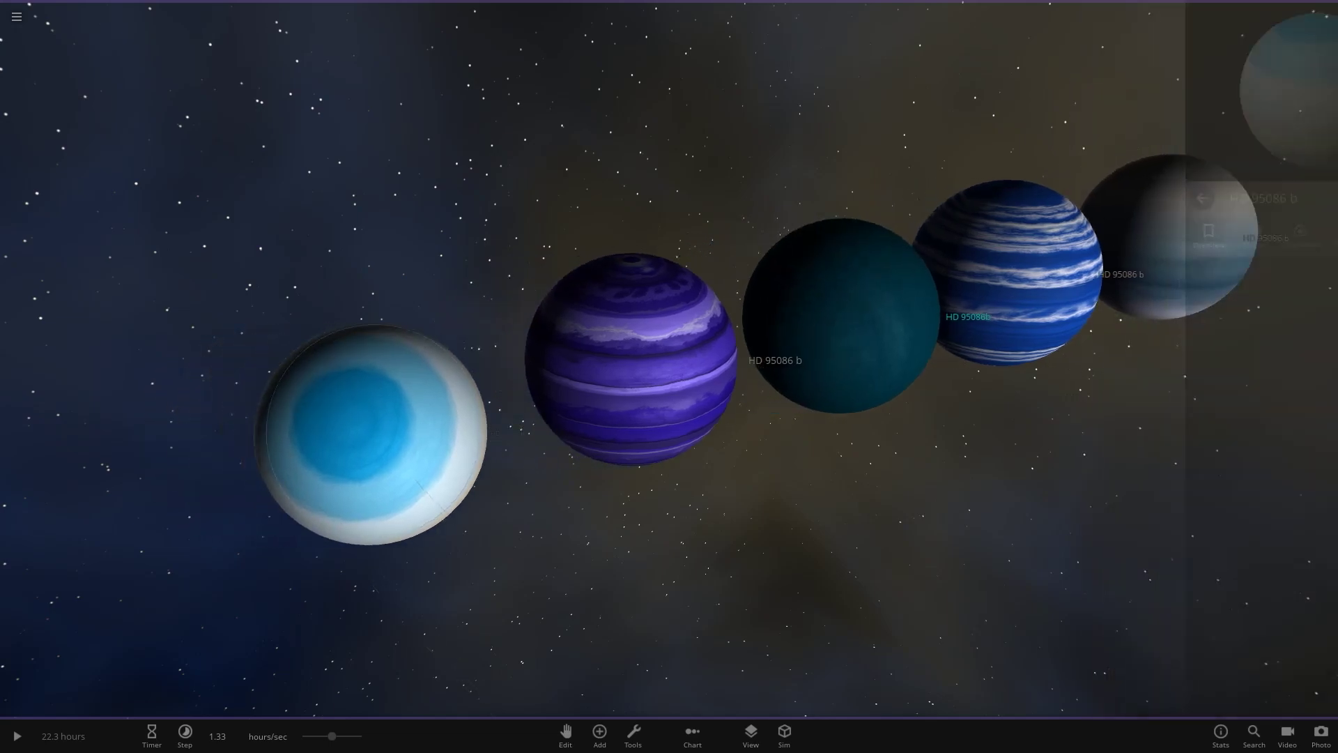
Rotate the light-blue and white planet so that its spin axis stands nearly upright, and inspect its bands
left_click(566, 731)
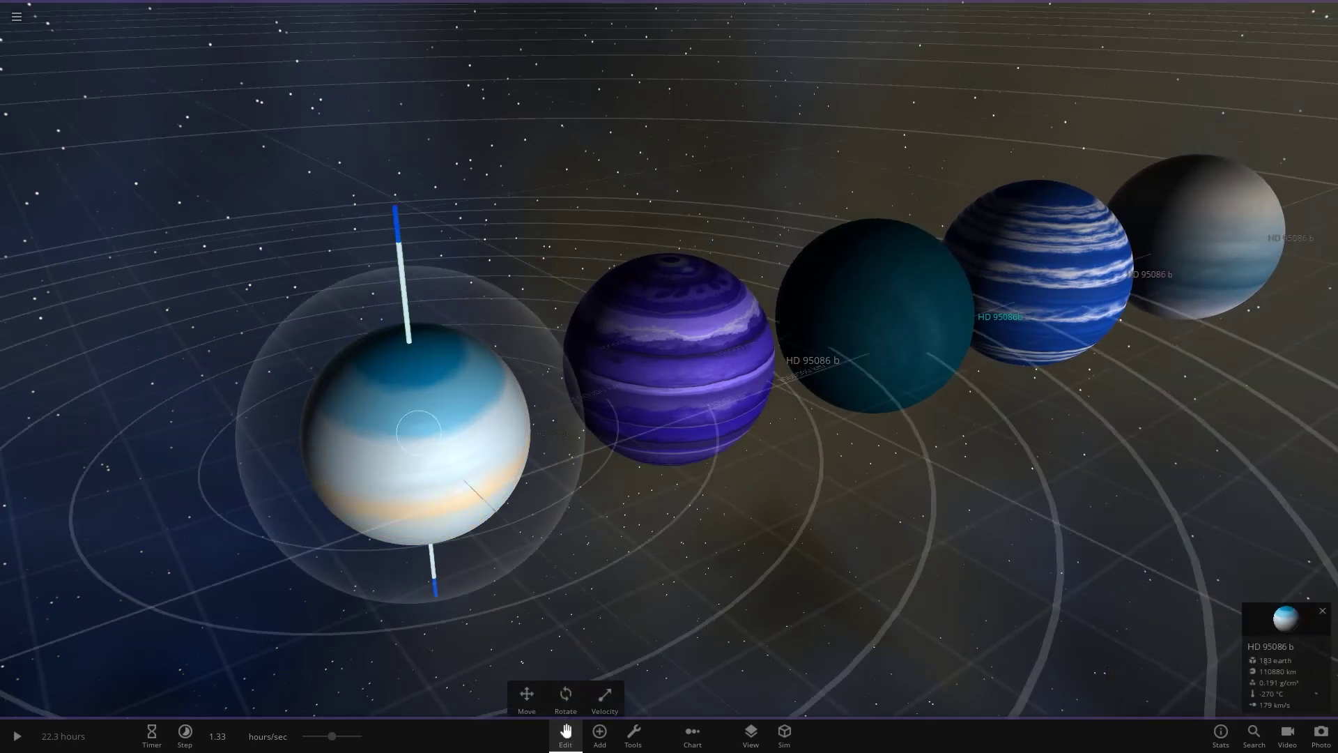
key("Escape")
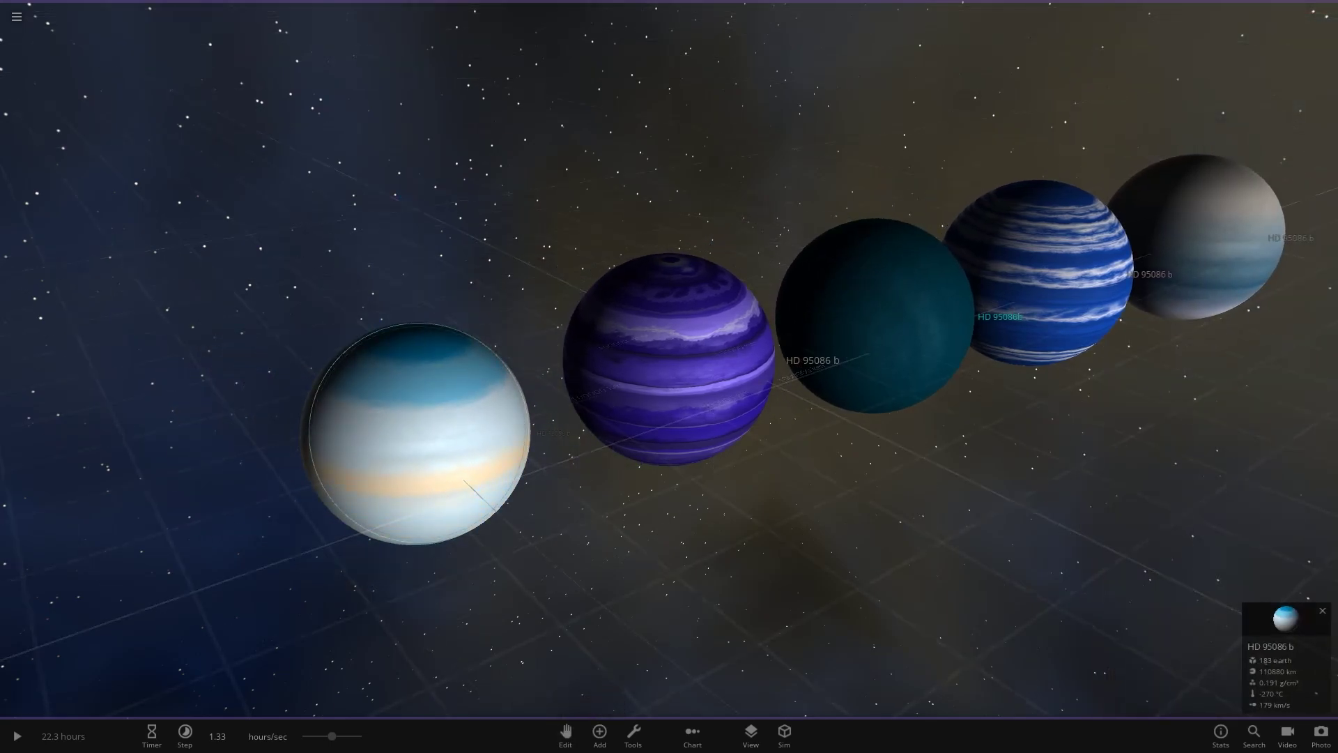
scroll(669, 376, "up", 5)
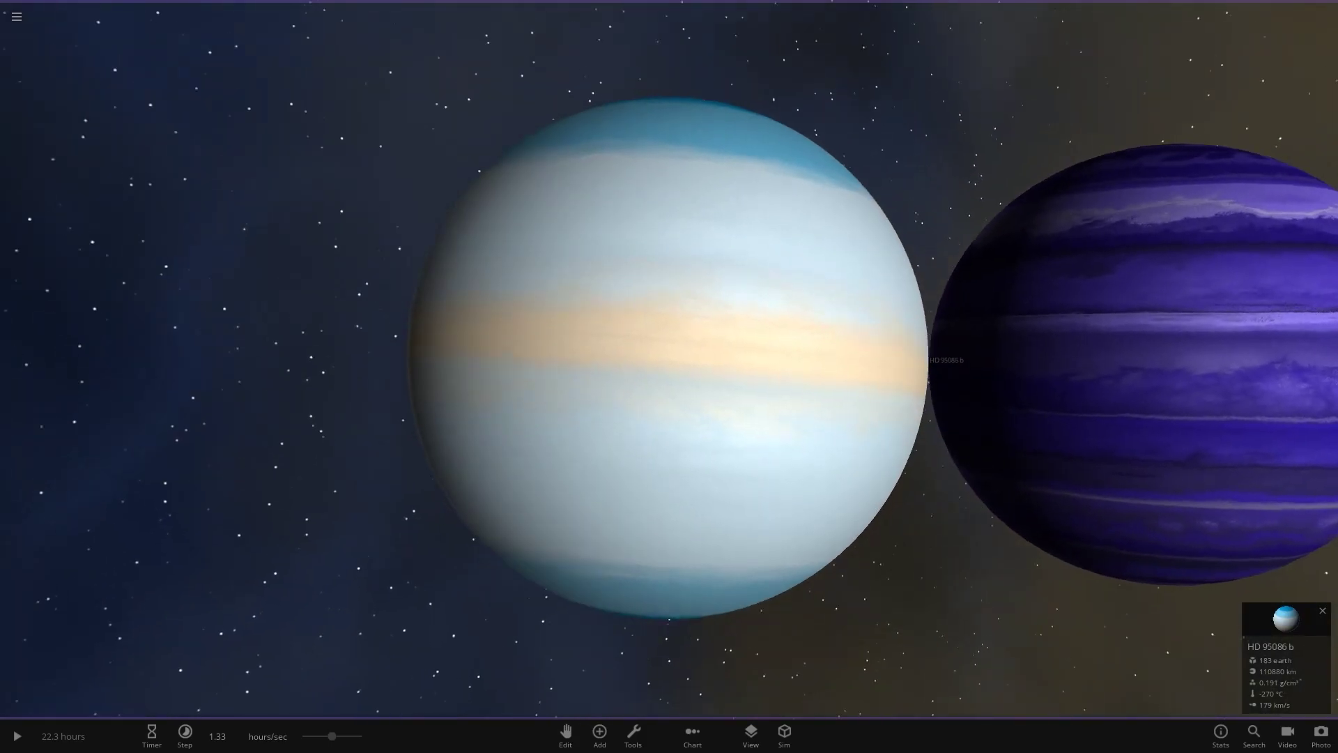
left_click_drag(669, 377, 627, 488)
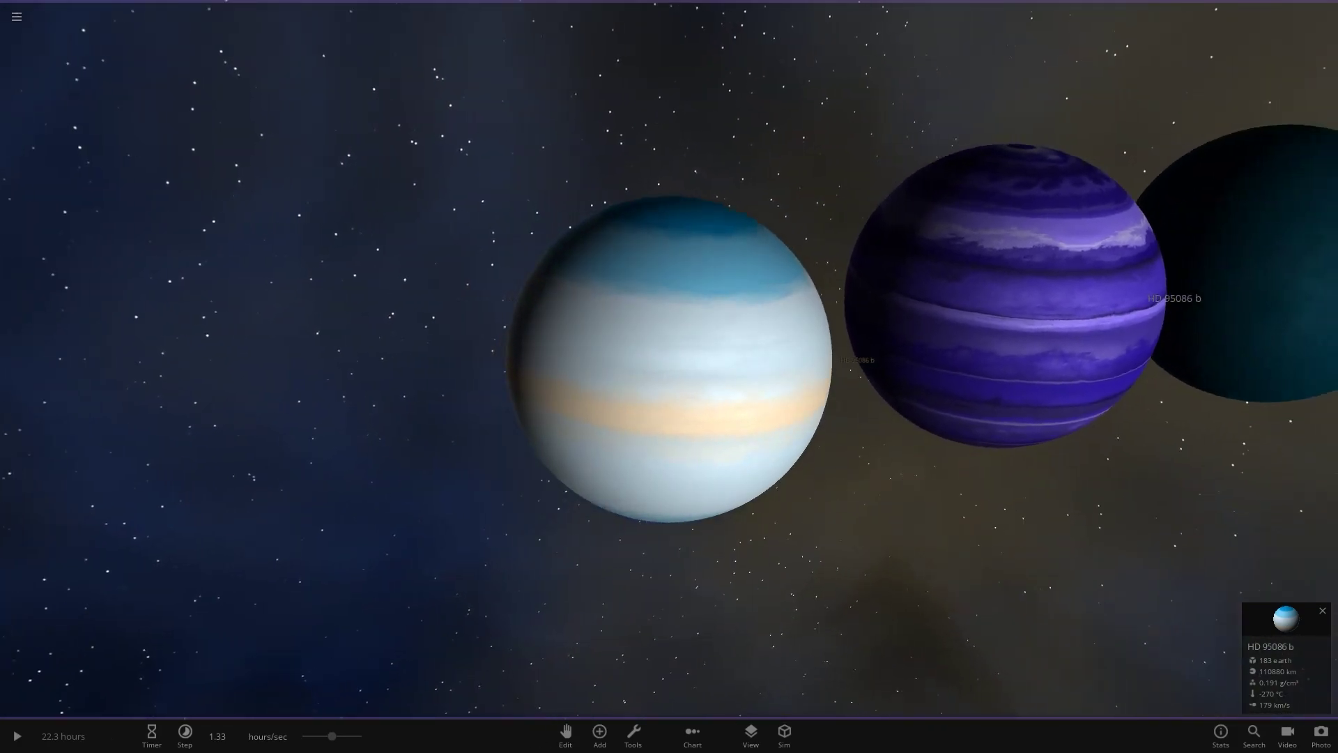
Place the user object COMP MPG EX_Mega_Banded_HD_95086_b in orbit beside the light-blue and white planet and inspect its bands
left_click(599, 735)
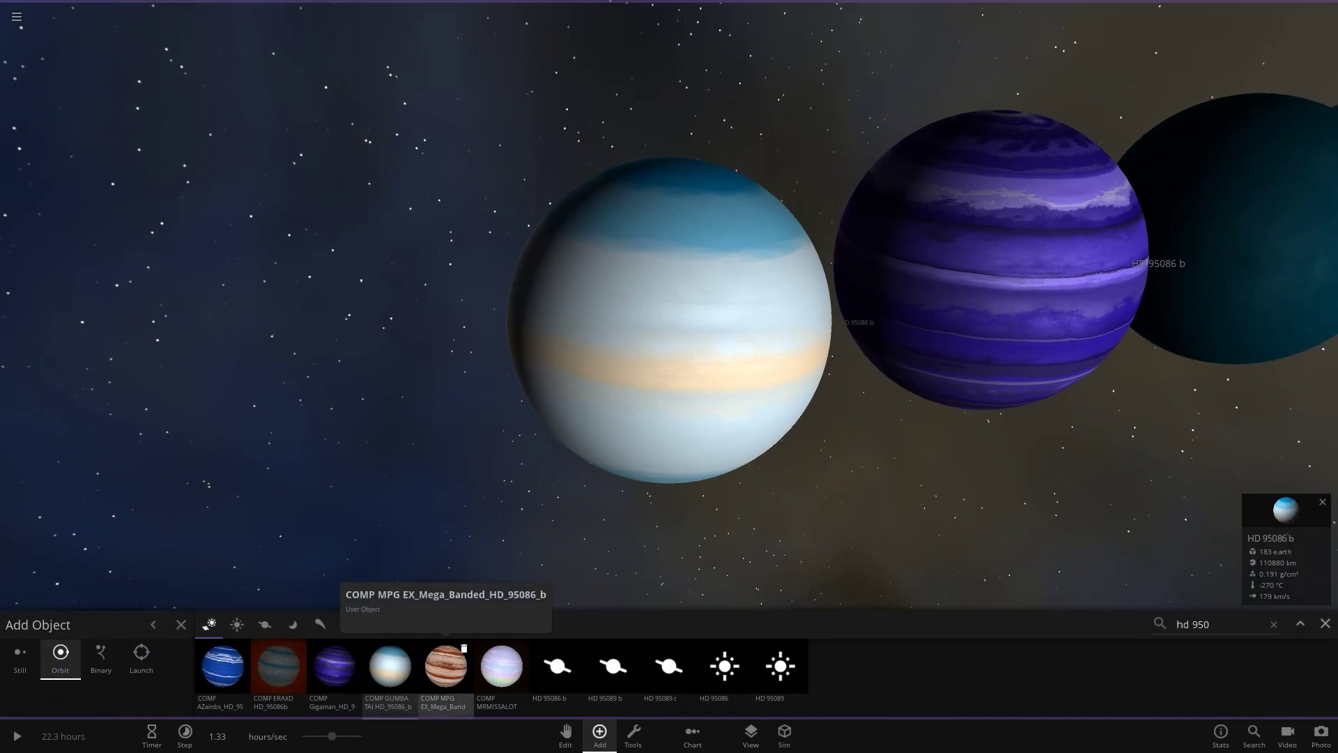
left_click(446, 665)
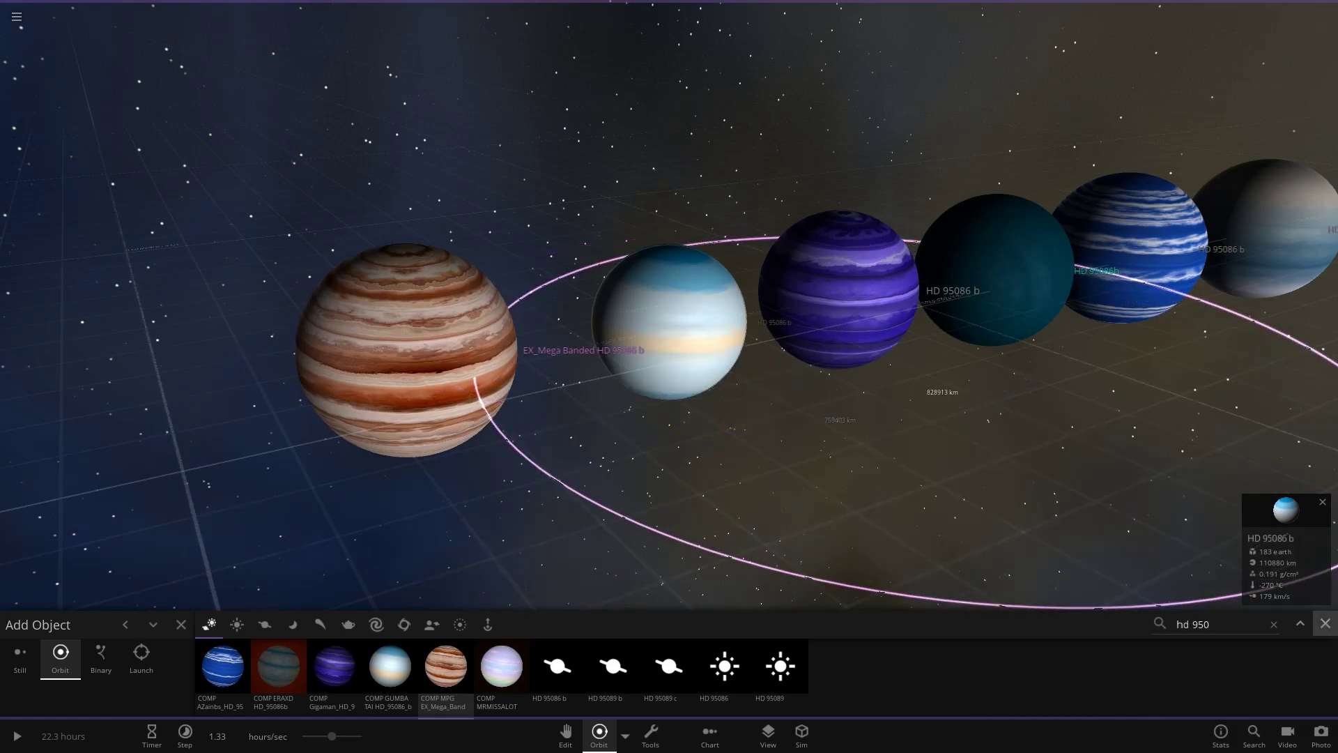
key("Escape")
double_click(408, 391)
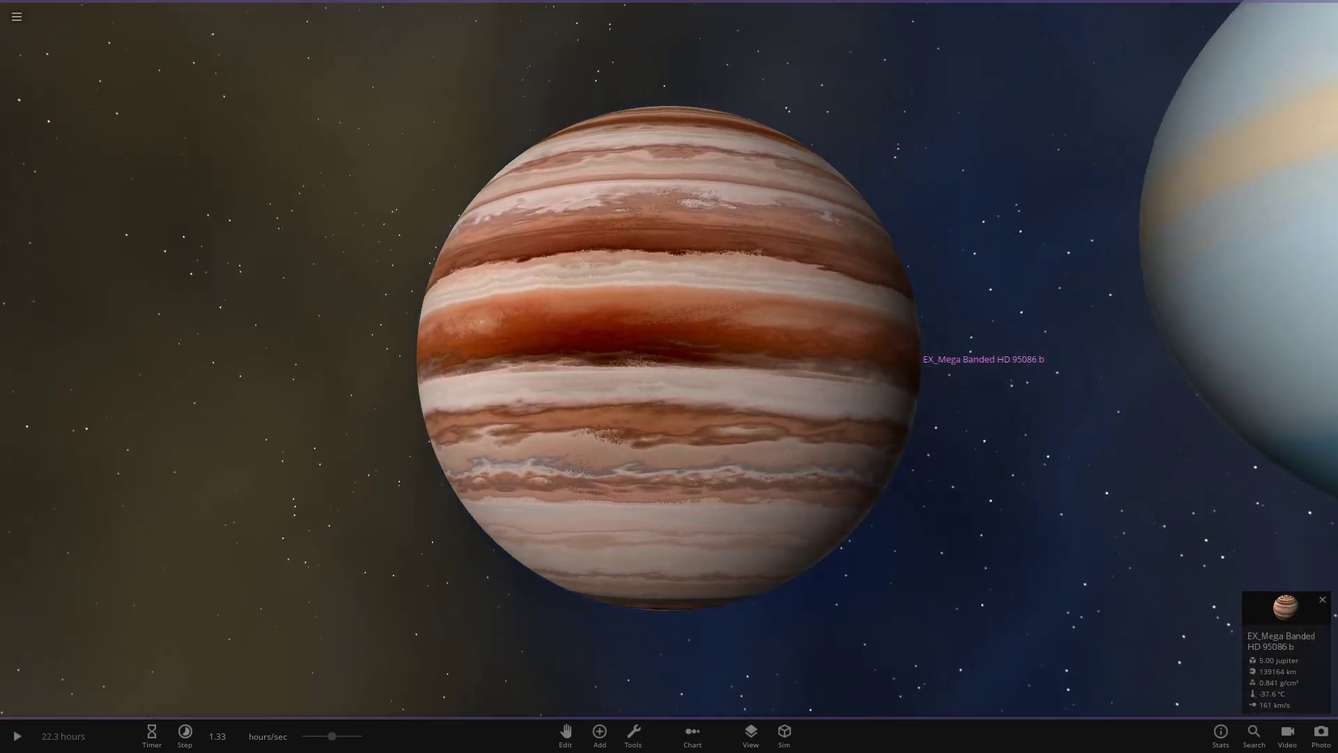
scroll(669, 358, "up", 3)
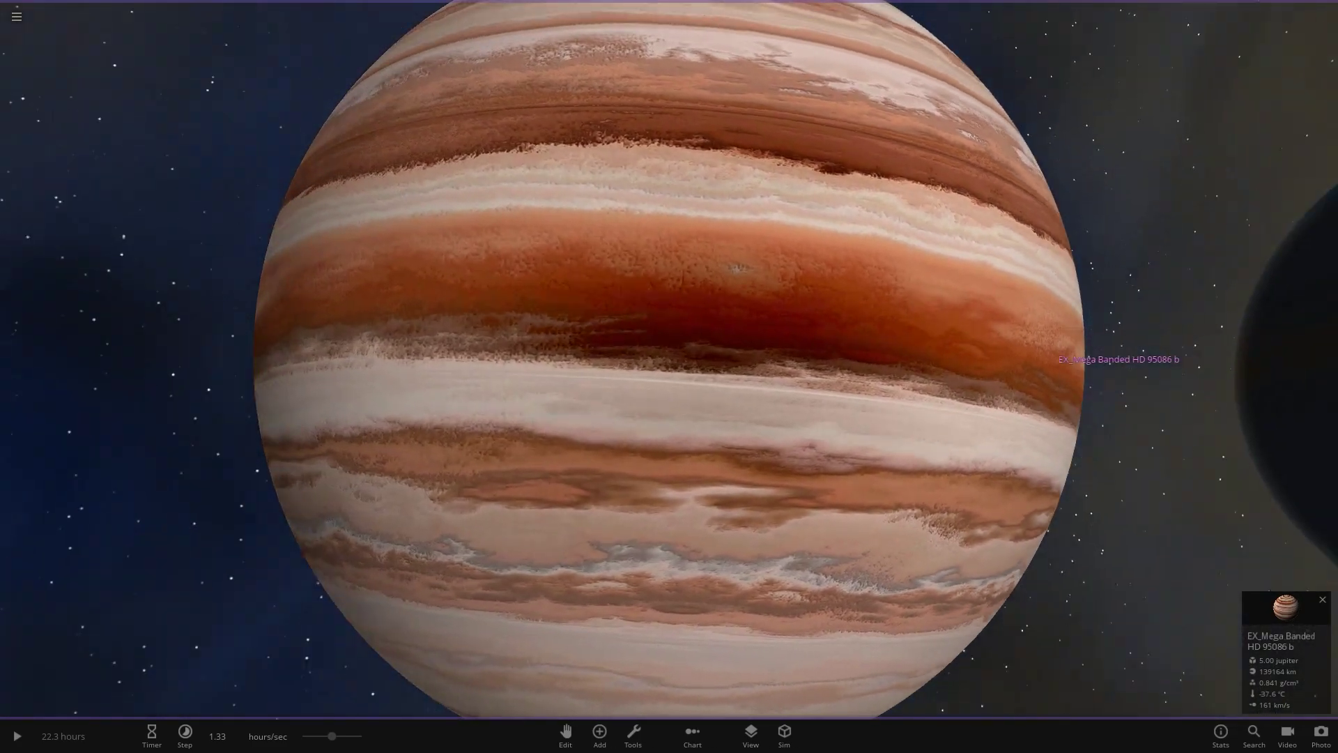
scroll(669, 358, "down", 3)
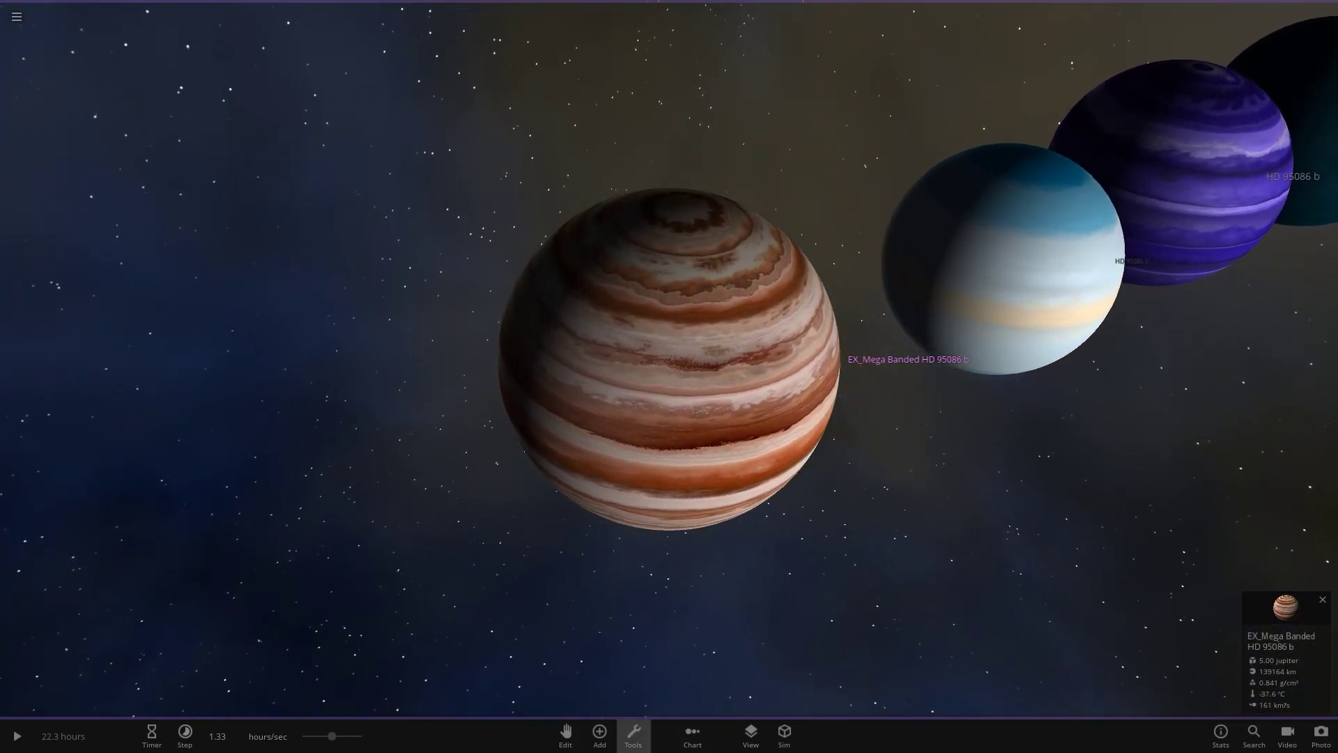
Place the user object COMP MRMISSALOT in orbit beside the orange-banded planet and end placement
left_click(598, 735)
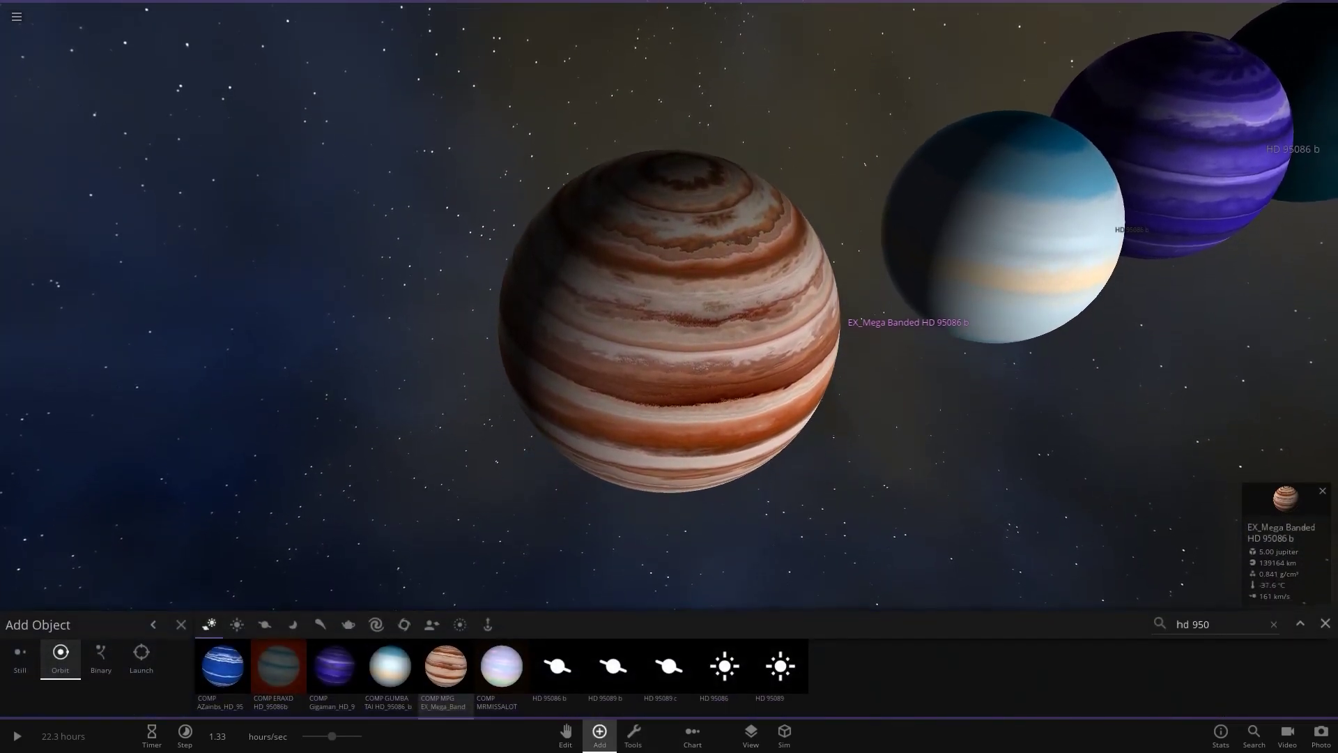
scroll(585, 412, "down", 3)
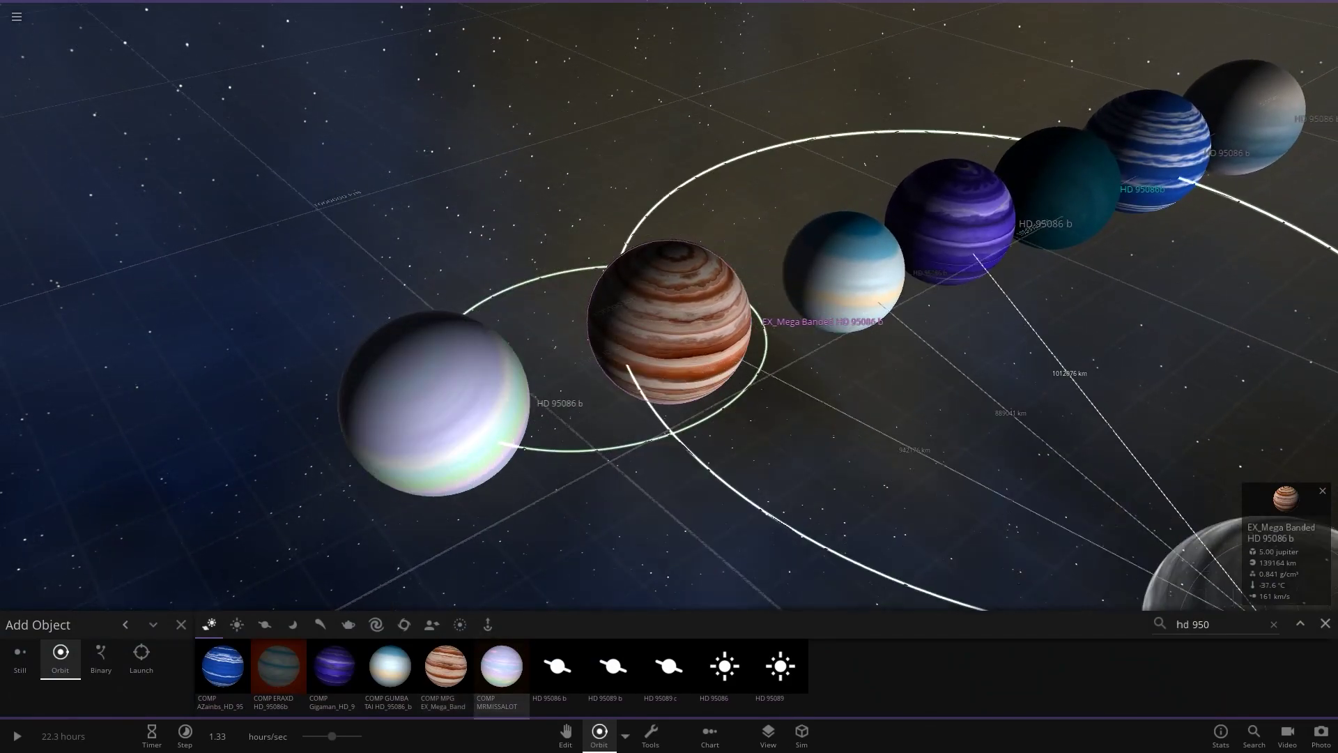
key("Escape")
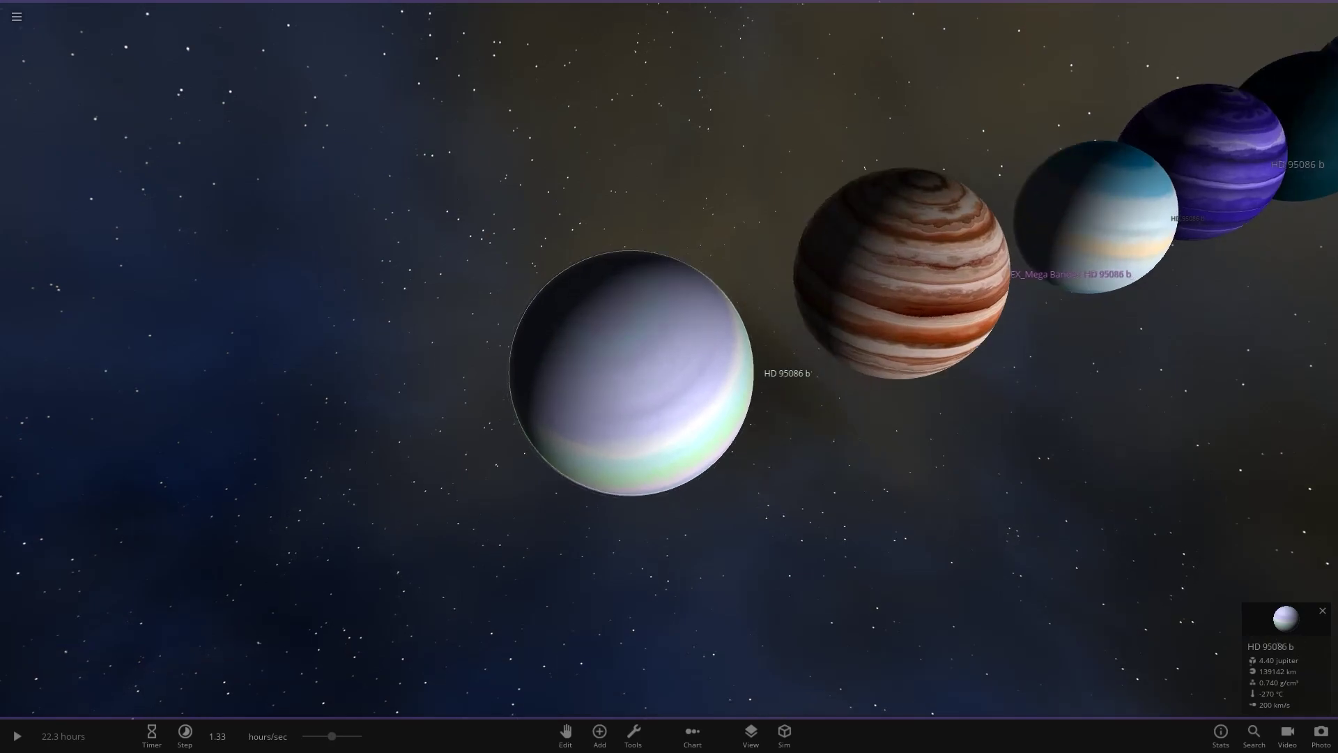
Examine the pastel planet's lavender, green and pink bands up close from several angles
scroll(636, 369, "up", 5)
scroll(665, 359, "down", 2)
scroll(665, 359, "up", 1)
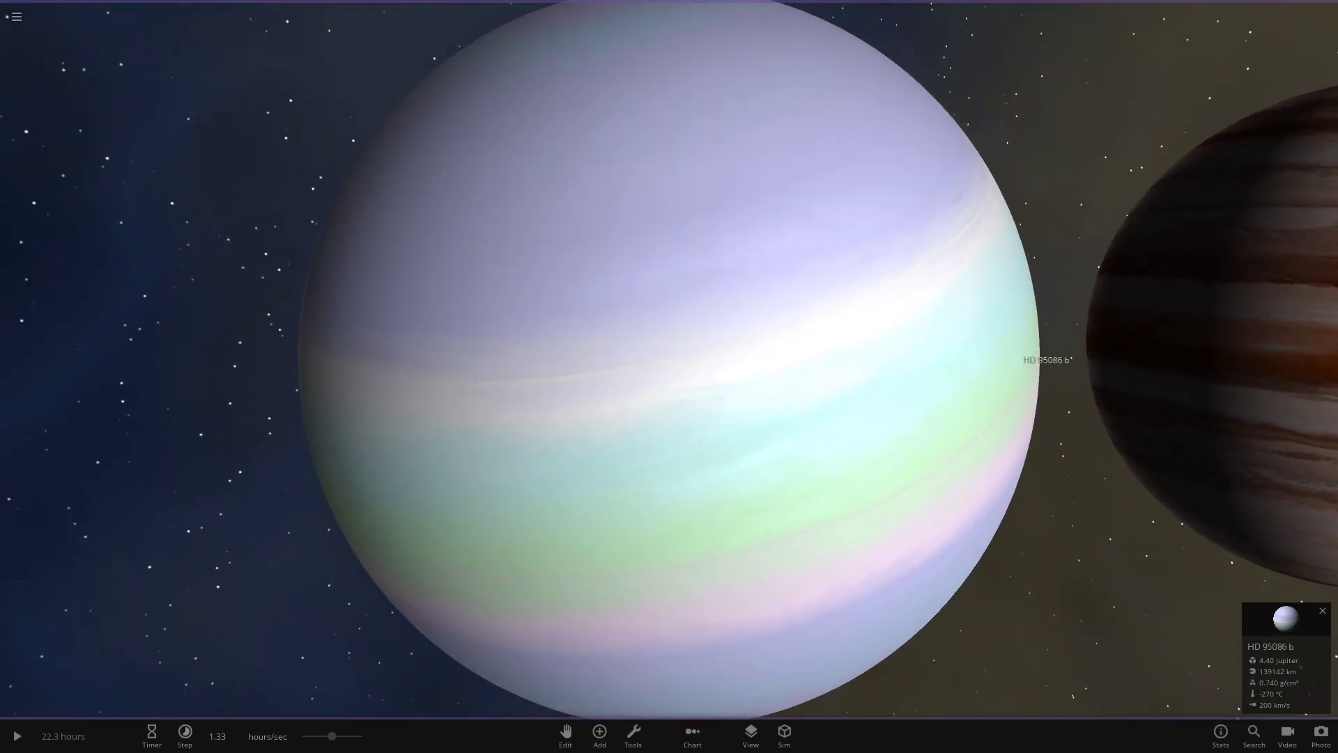
scroll(669, 358, "up", 3)
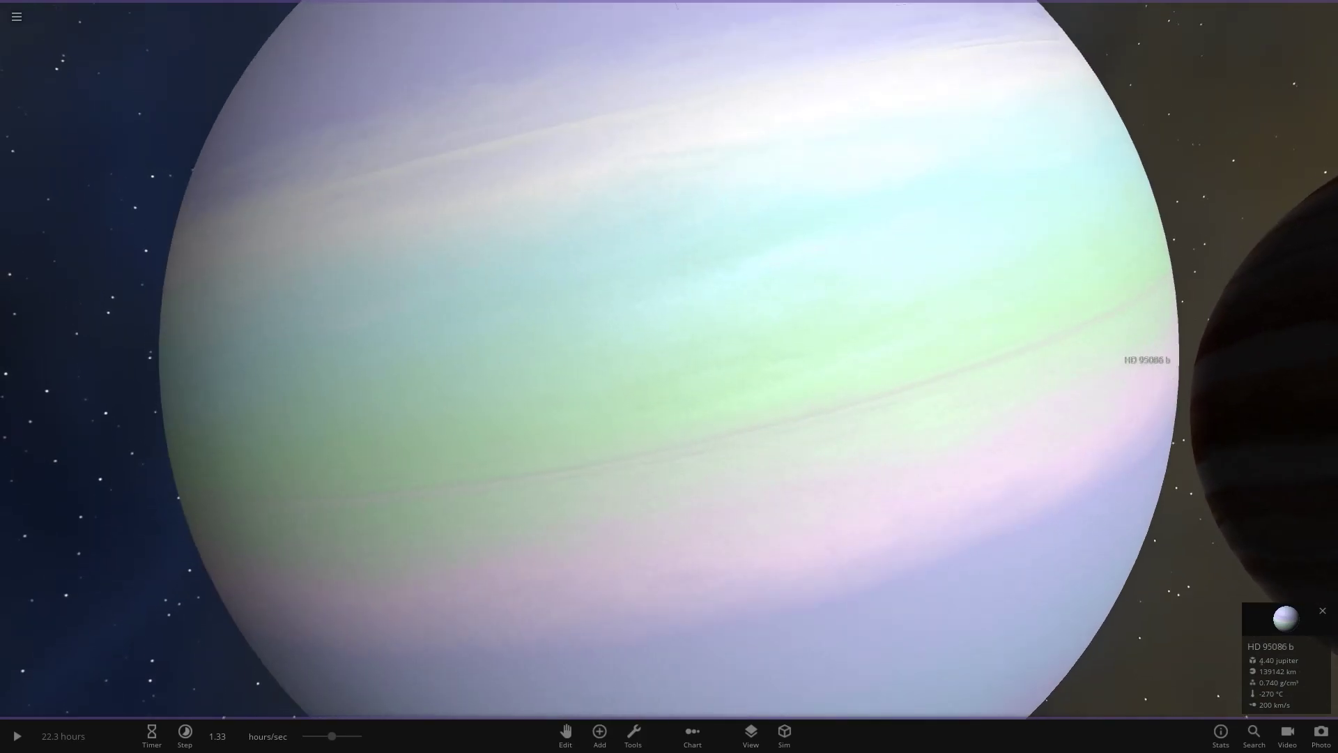
scroll(669, 359, "down", 3)
scroll(669, 359, "up", 3)
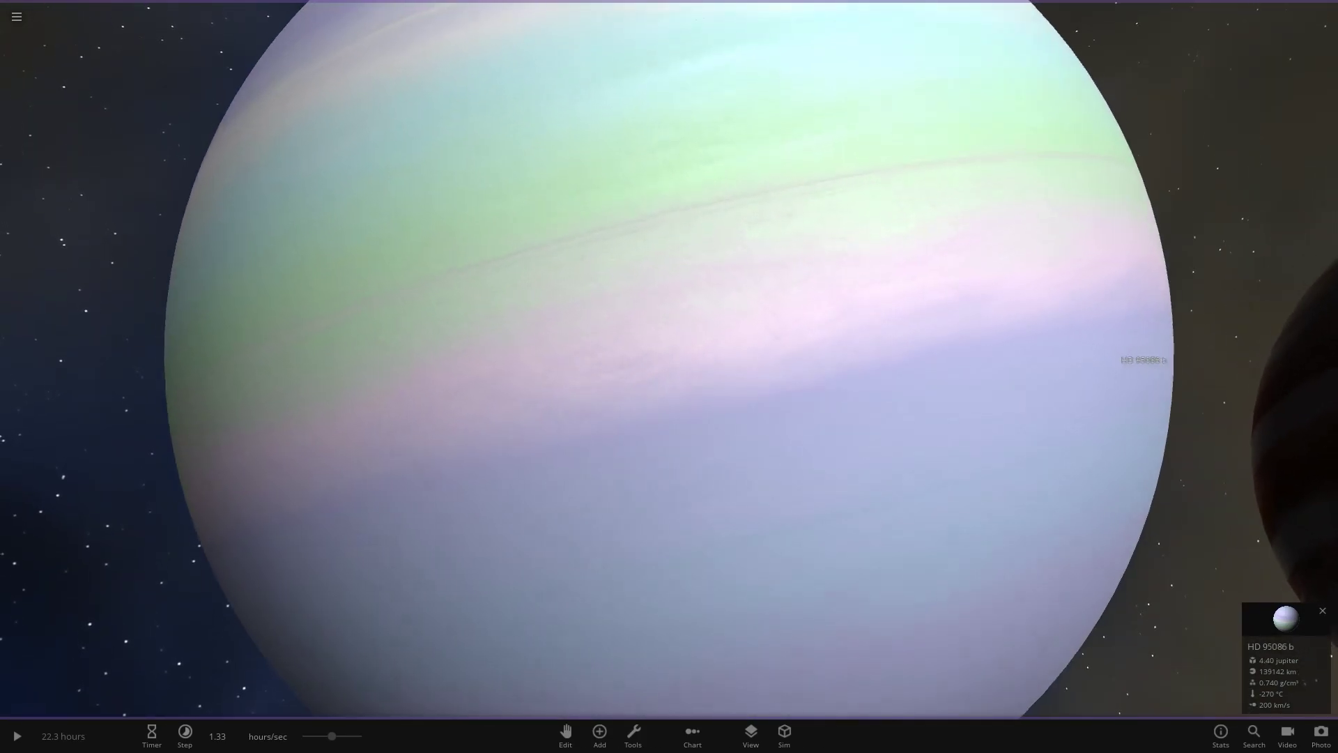
scroll(669, 360, "down", 5)
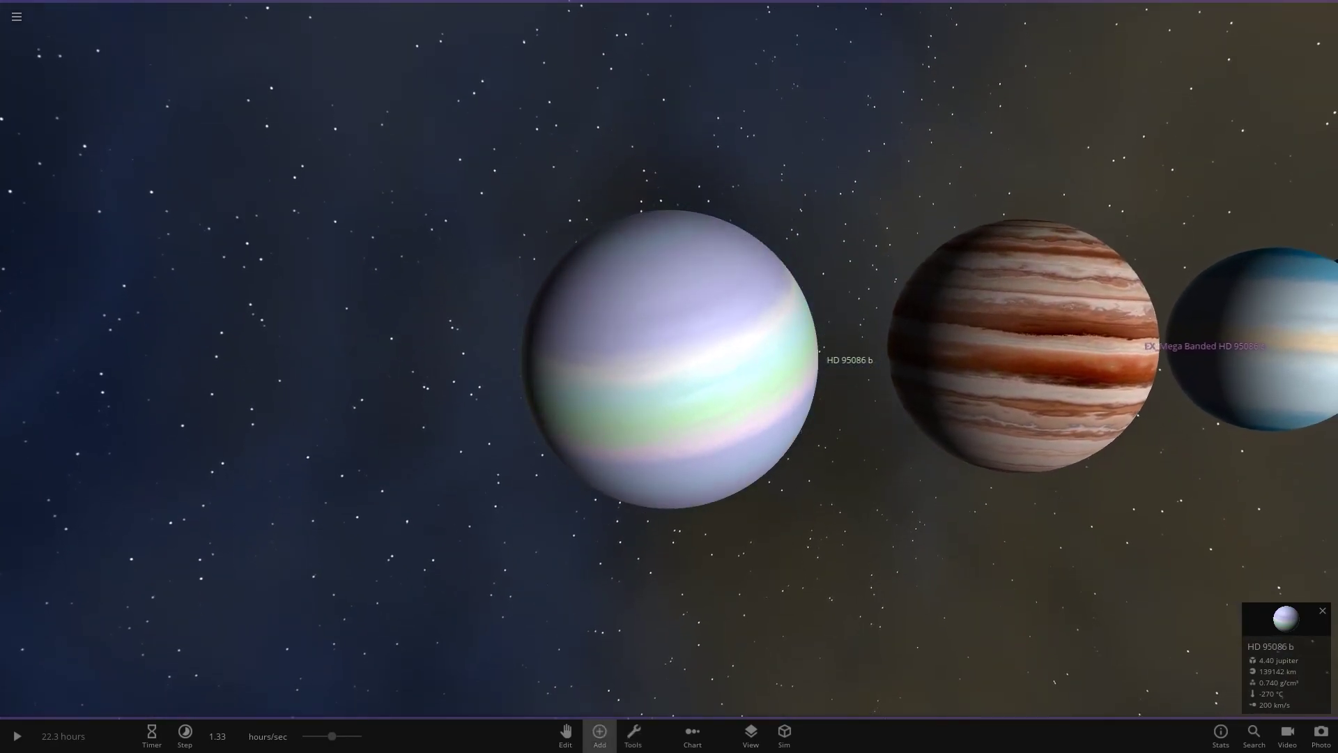
Arrange all the planets in one row by size with the 1D Radius chart
left_click(599, 732)
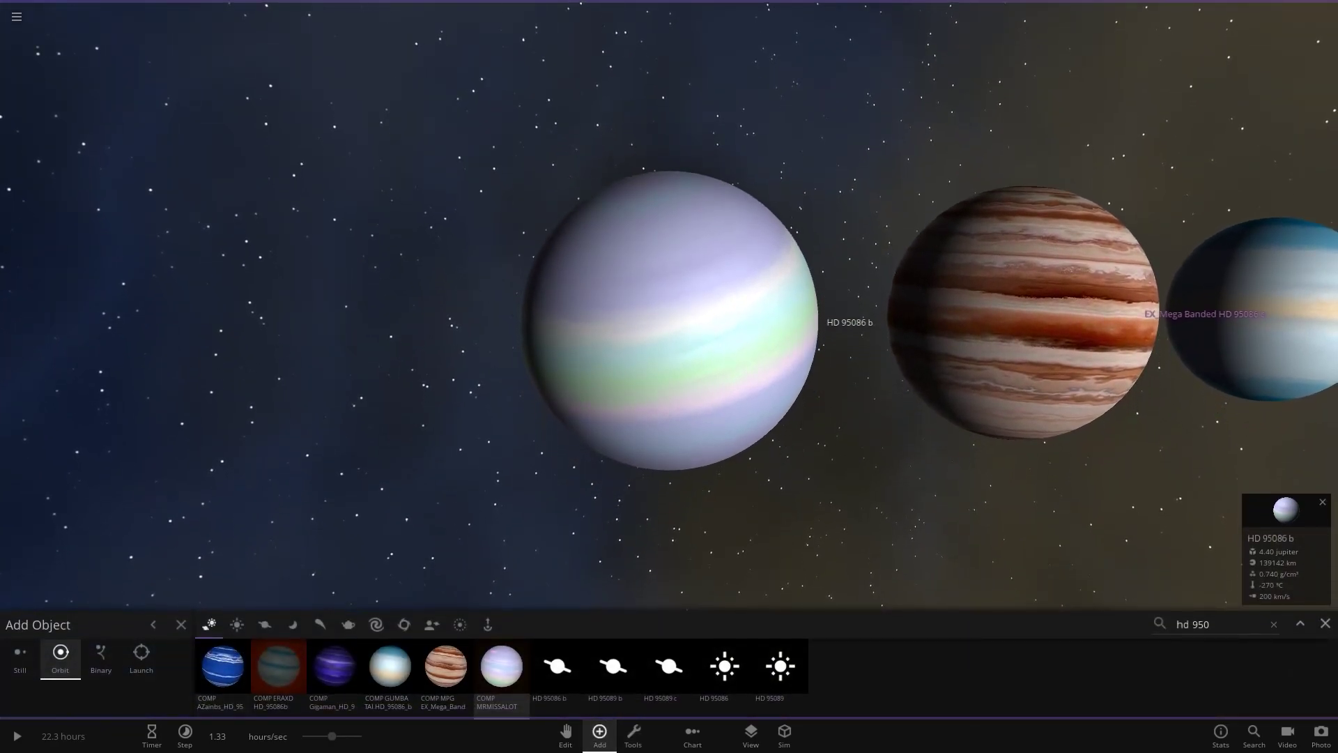
key("Escape")
double_click(1023, 314)
scroll(669, 359, "down", 3)
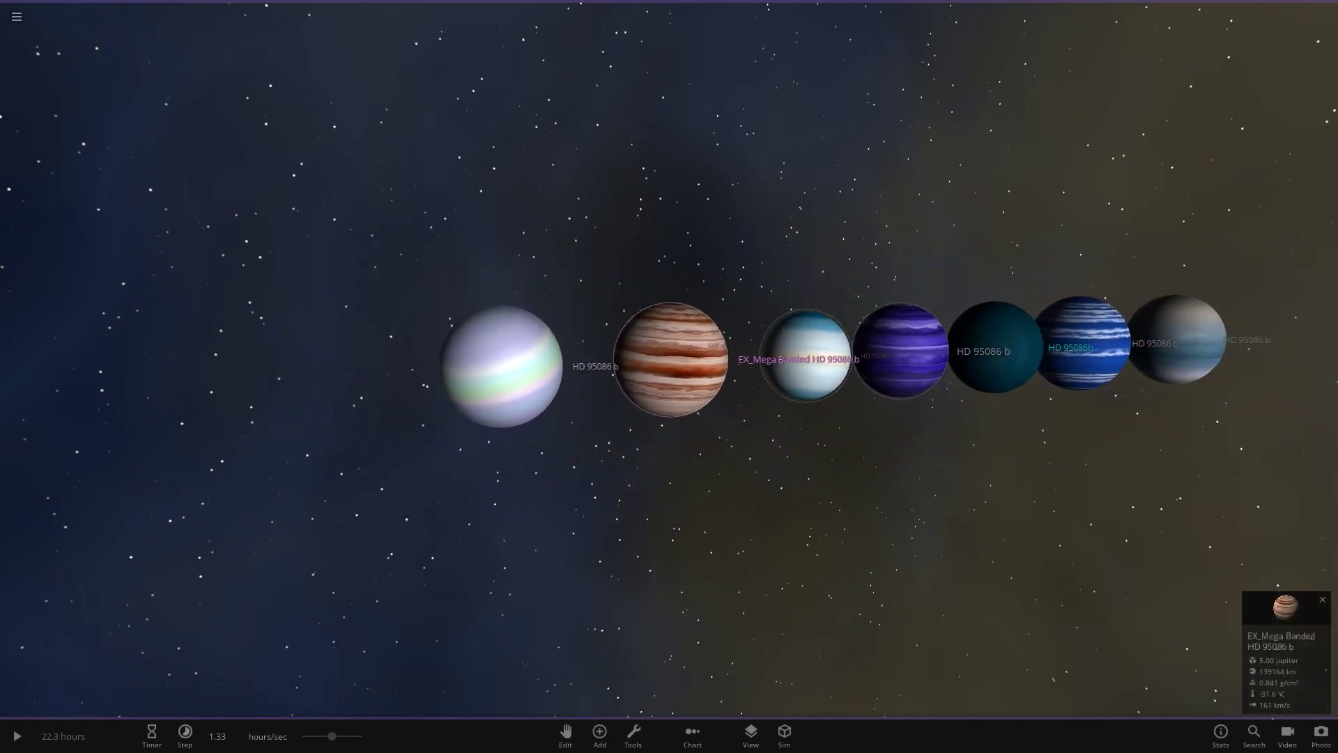
left_click(692, 735)
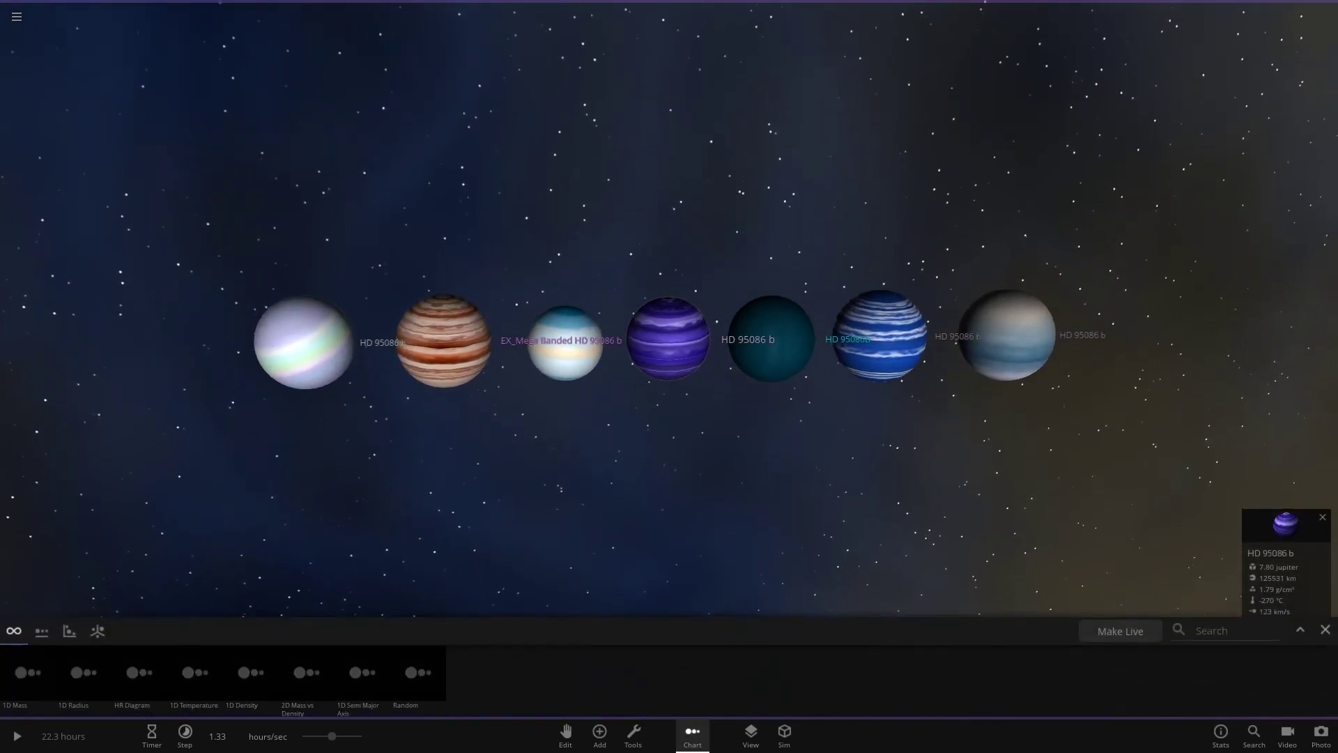
left_click(28, 672)
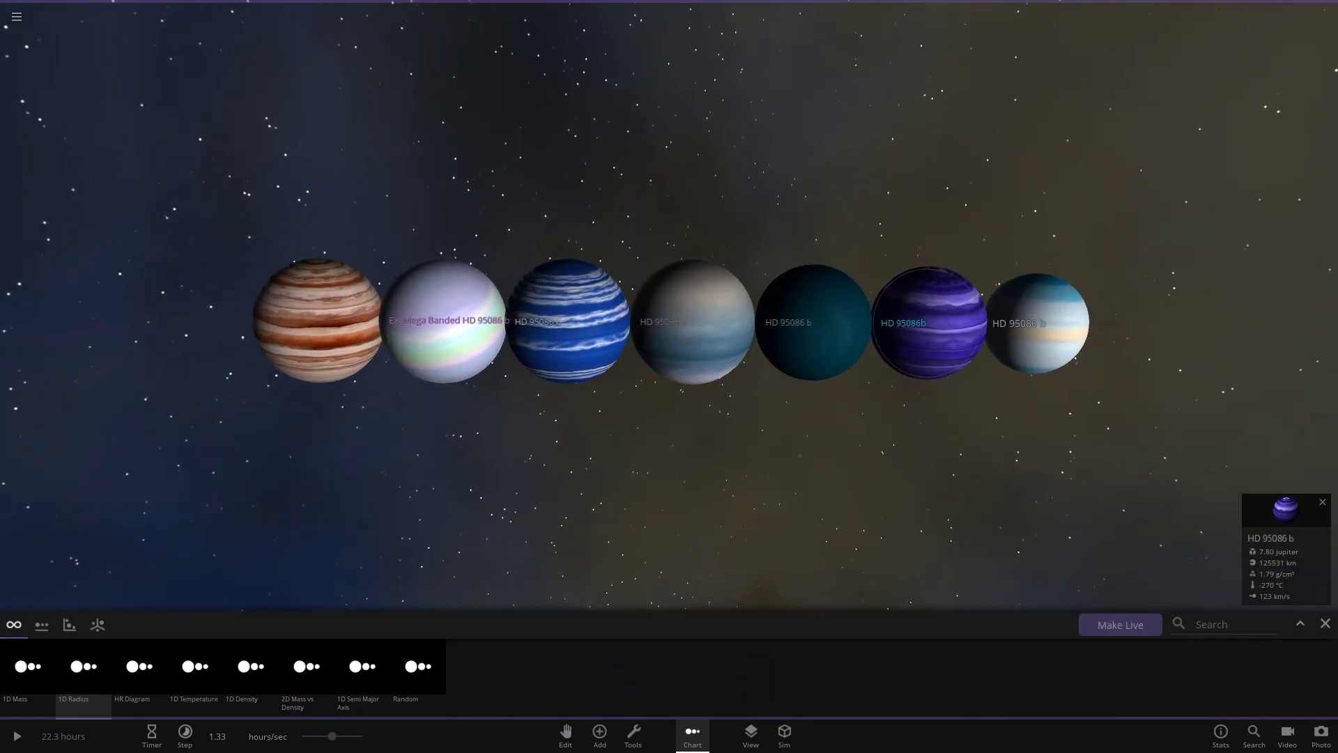
key("Escape")
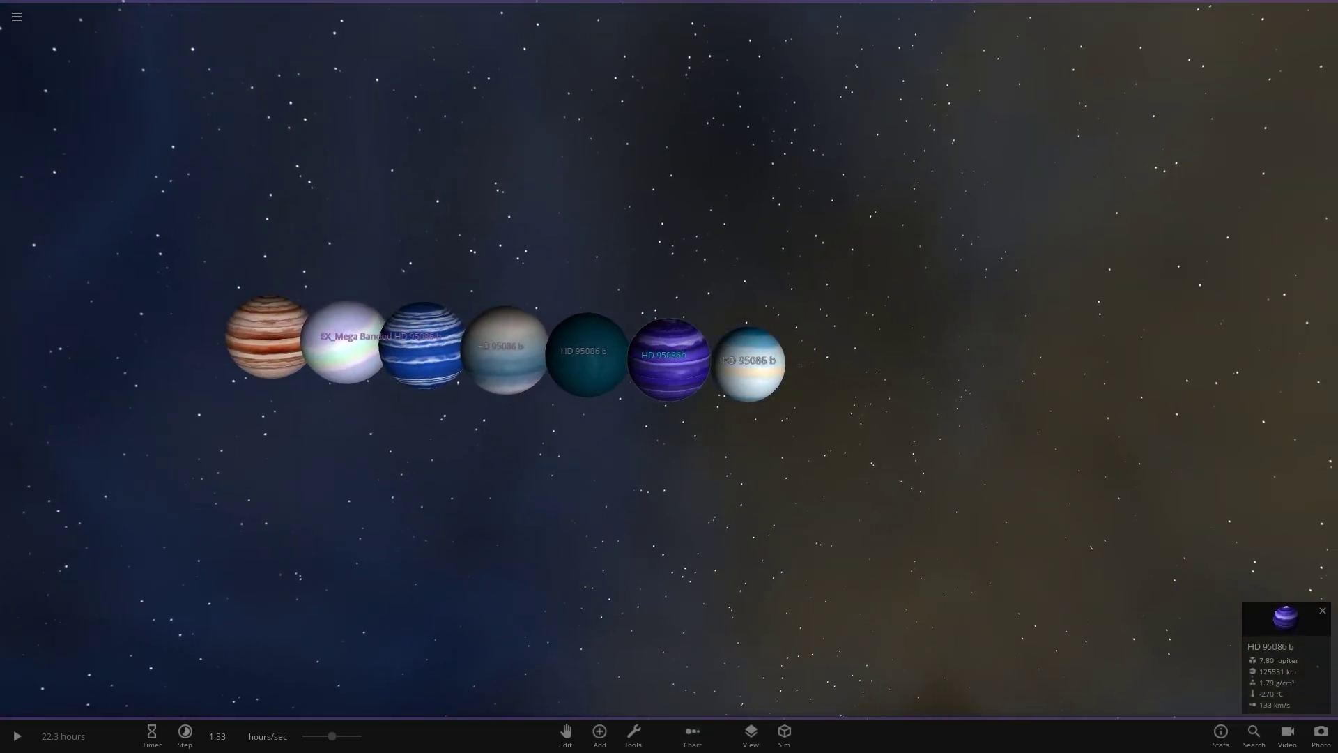
Delete the original grey-blue HD 95086 b planet from the middle of the row
double_click(530, 353)
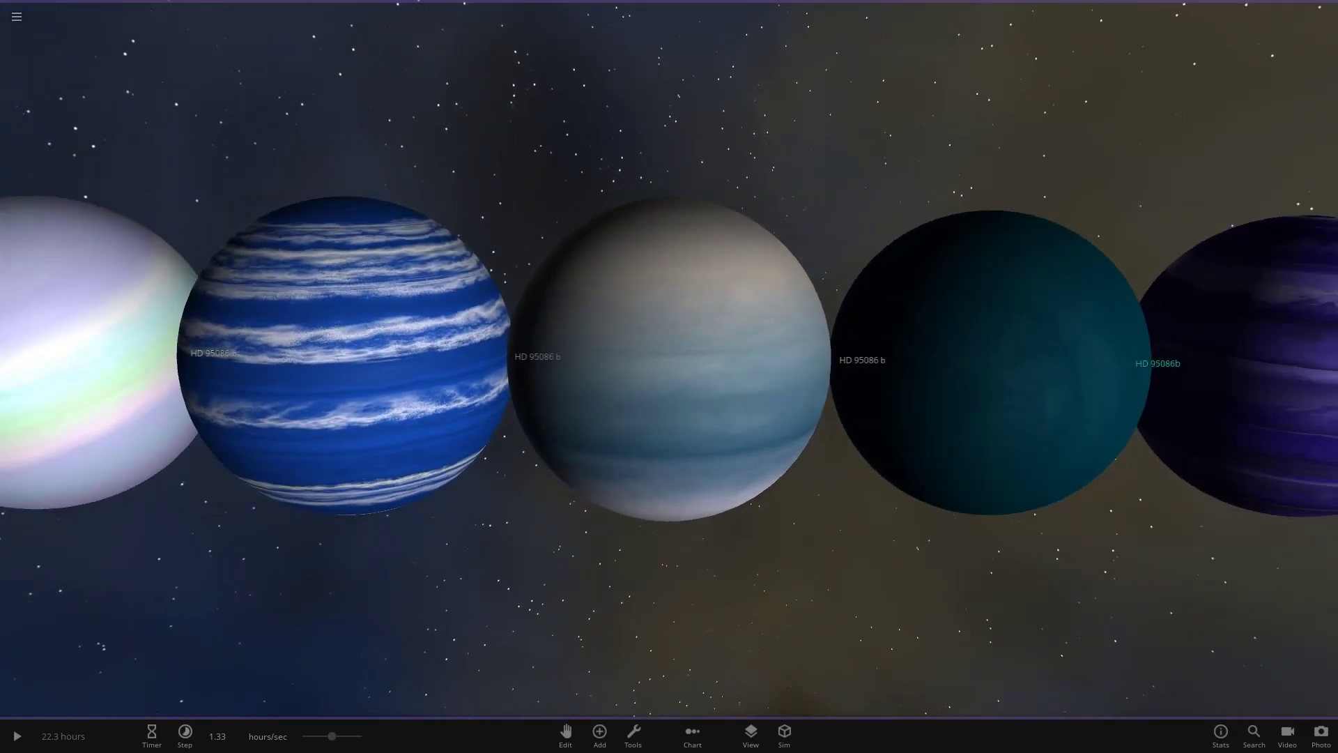
scroll(530, 352, "down", 4)
key("Delete")
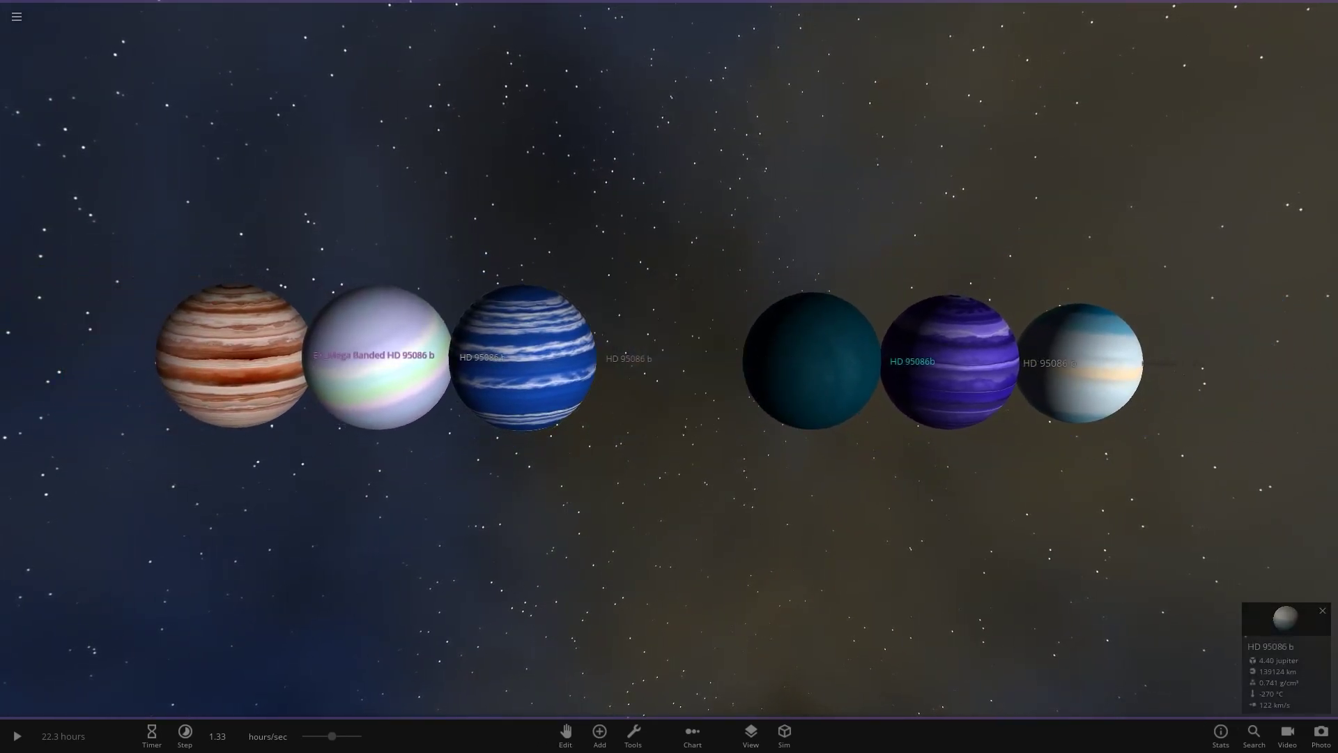
Reapply the 1D Radius chart to the remaining six planets to close the gap in the row
left_click(692, 735)
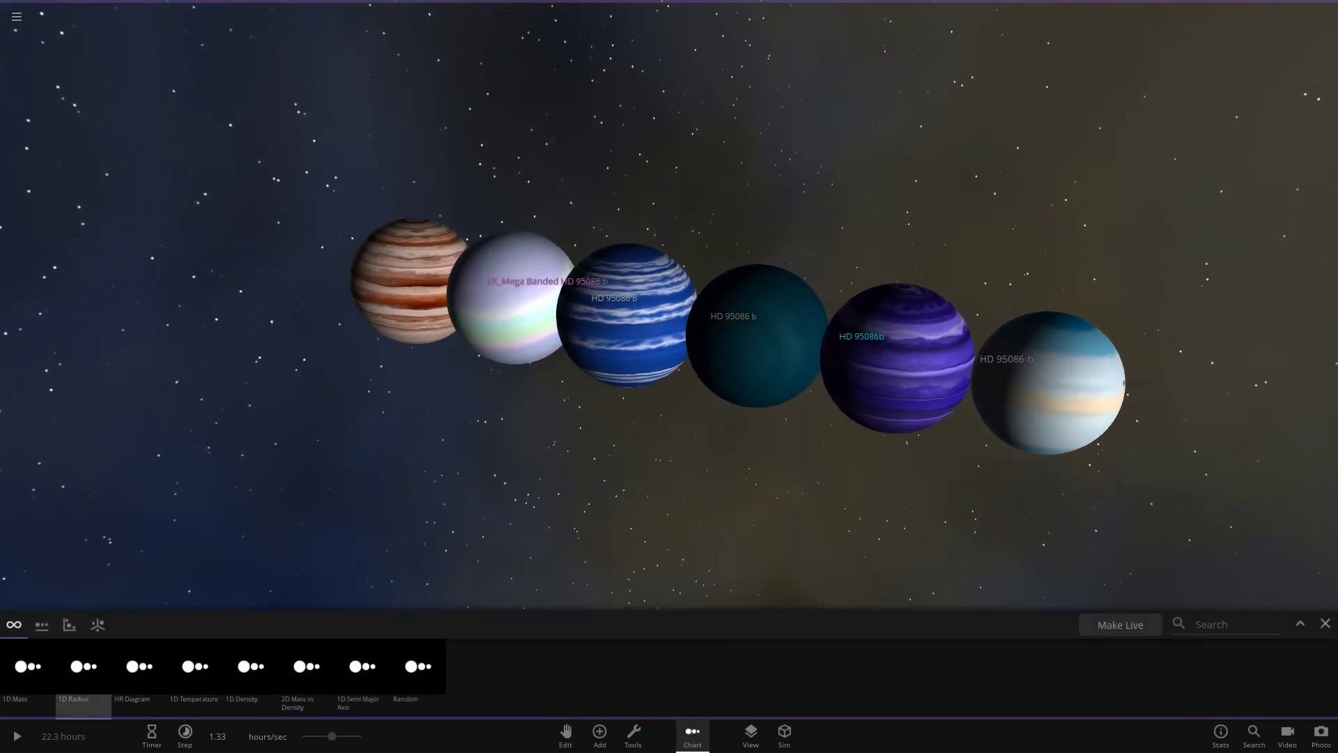
key("Escape")
left_click_drag(488, 359, 627, 359)
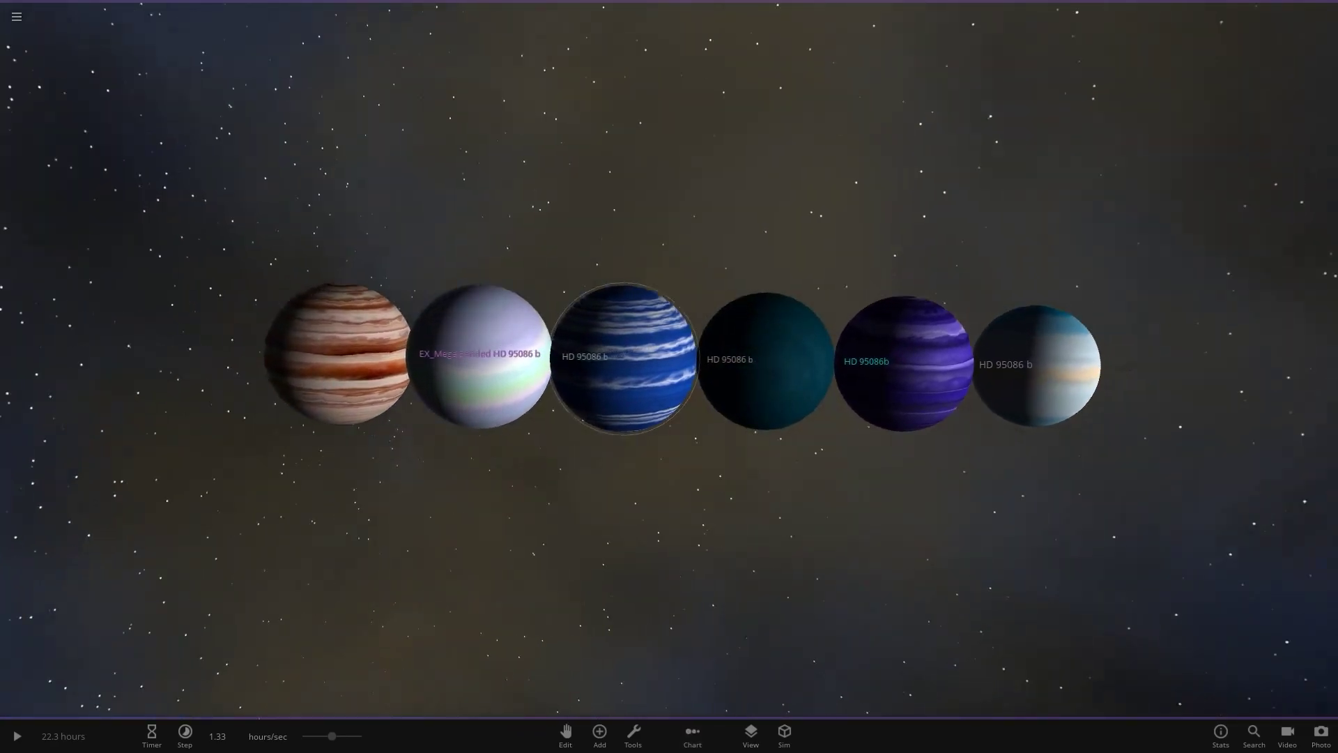
Examine the submitted planets in the row one after another, comparing their colours and bands
double_click(293, 362)
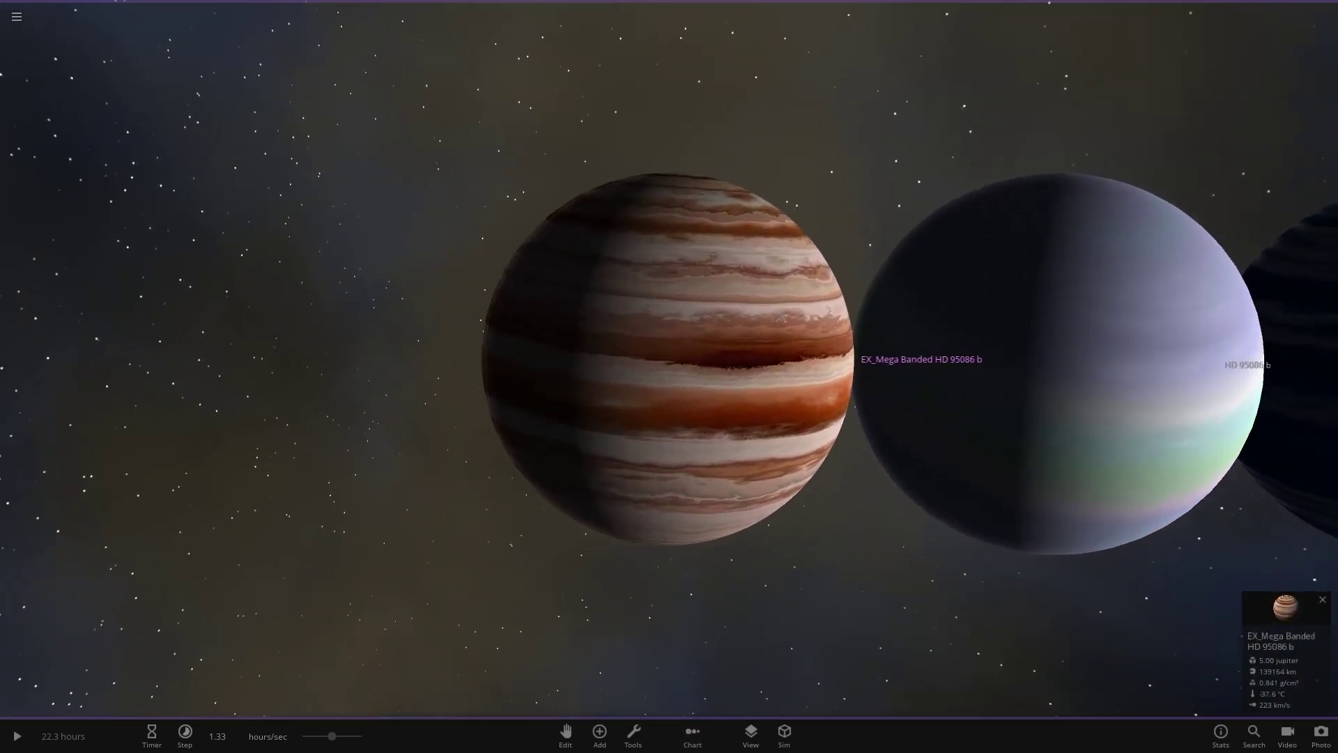
double_click(1137, 367)
left_click(598, 735)
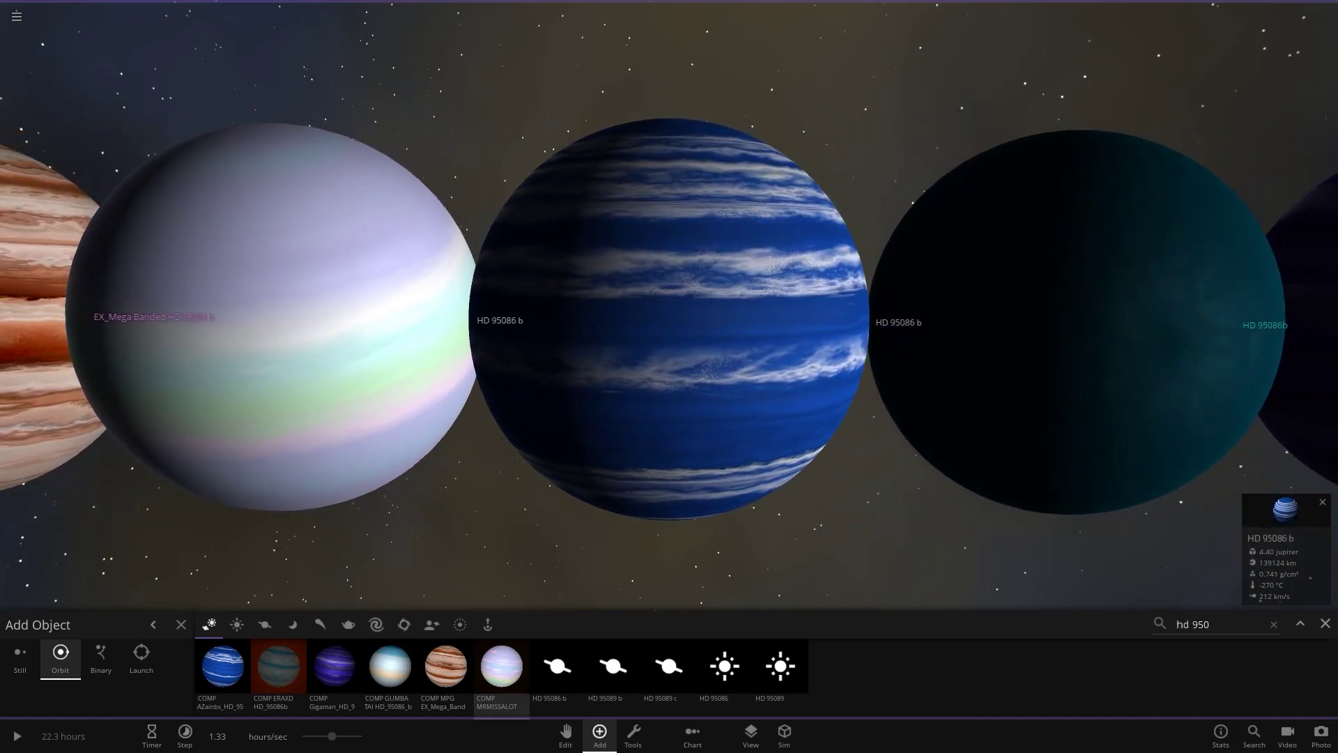
double_click(1058, 324)
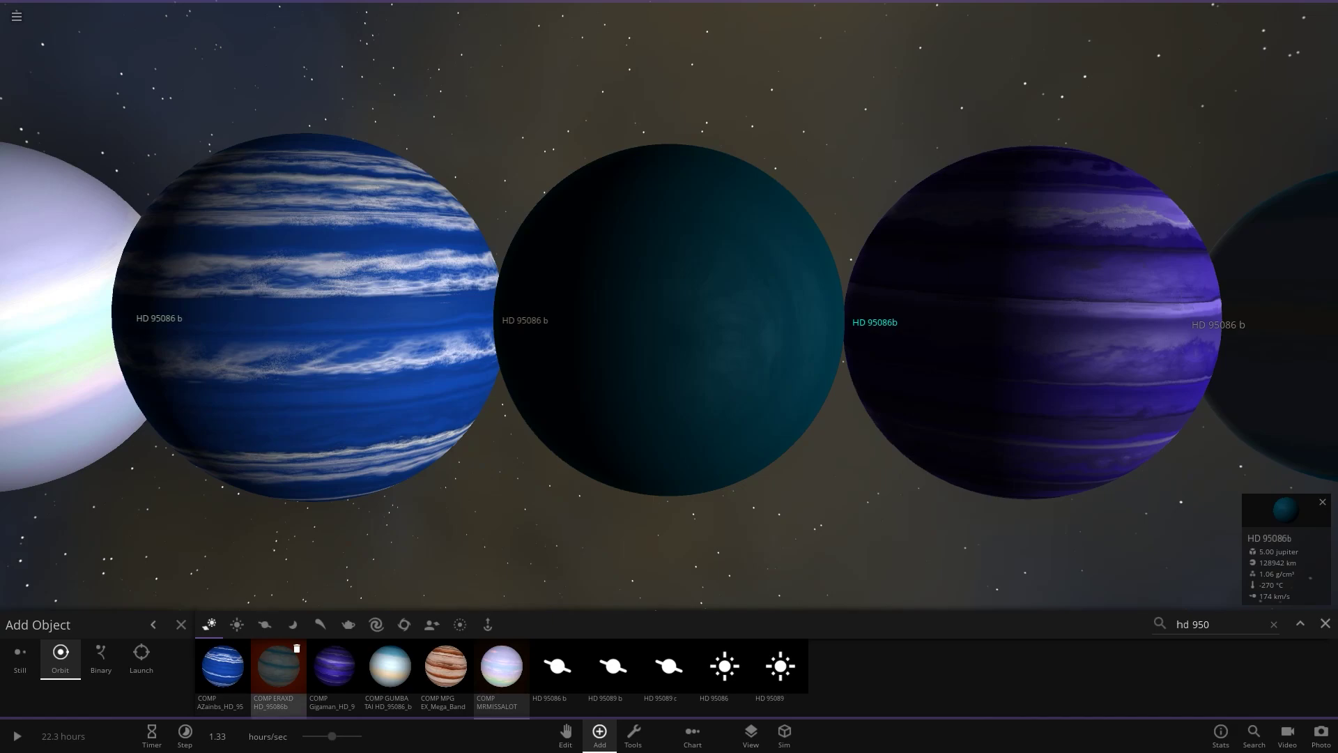
scroll(669, 321, "down", 3)
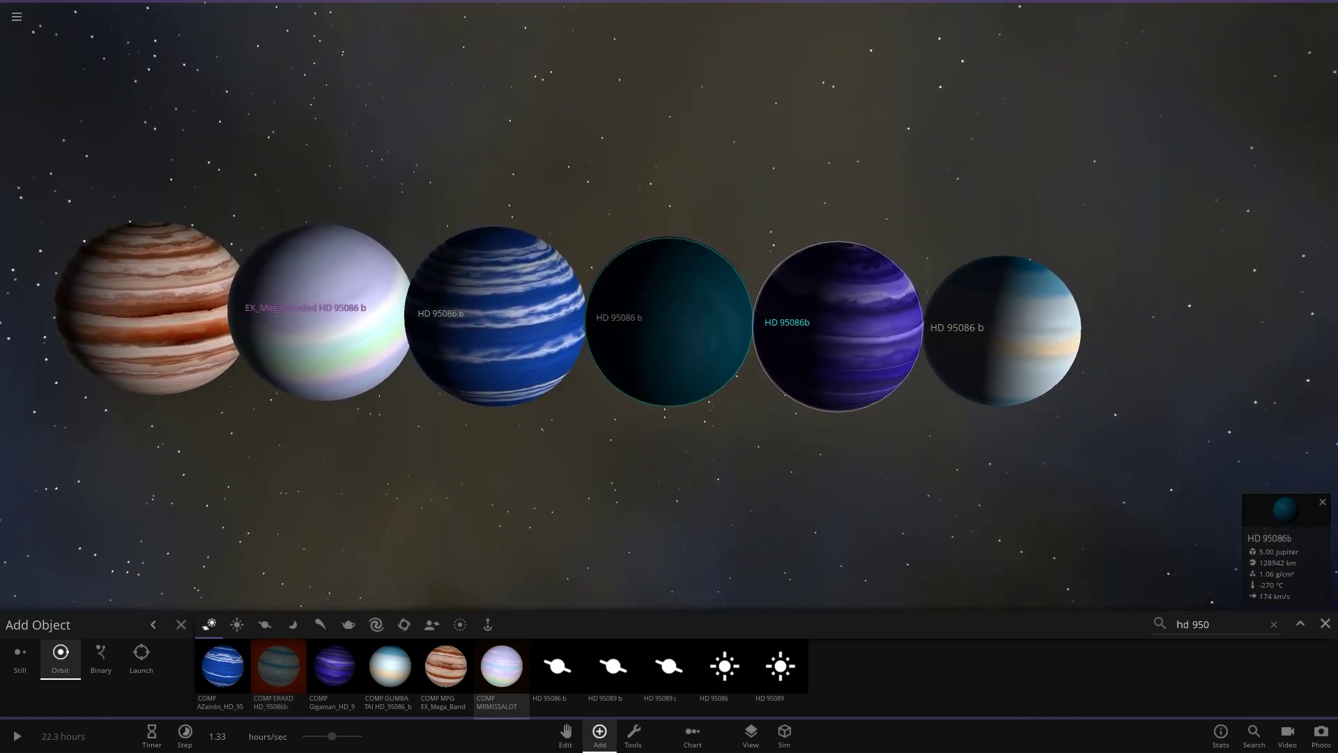
double_click(839, 326)
scroll(669, 314, "up", 6)
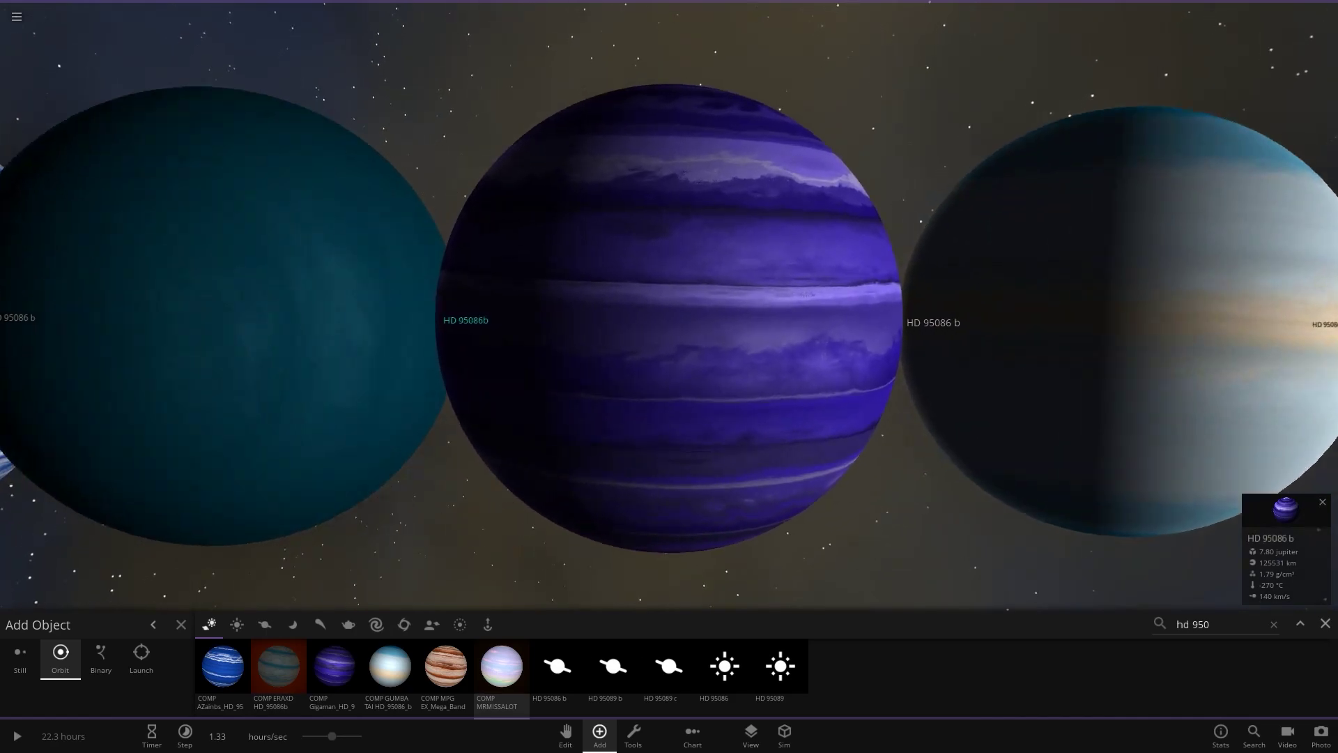
scroll(669, 314, "down", 5)
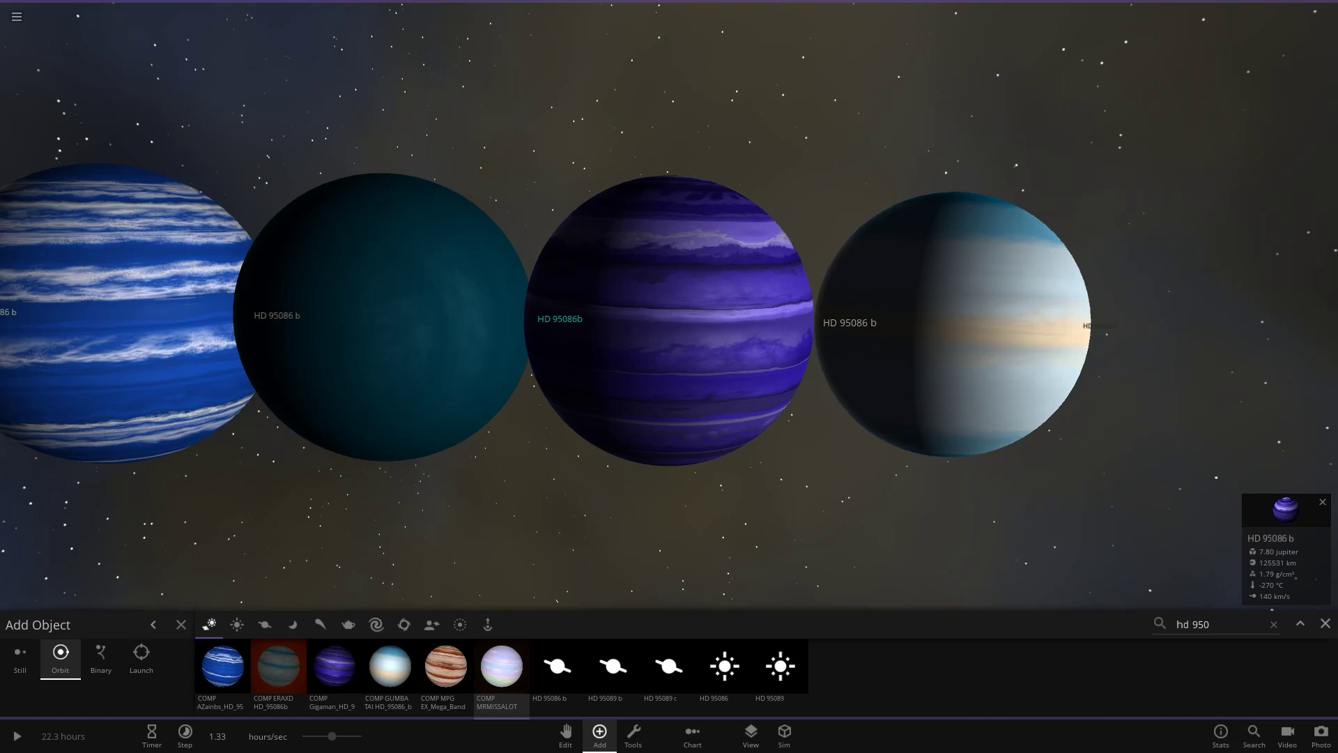
double_click(947, 325)
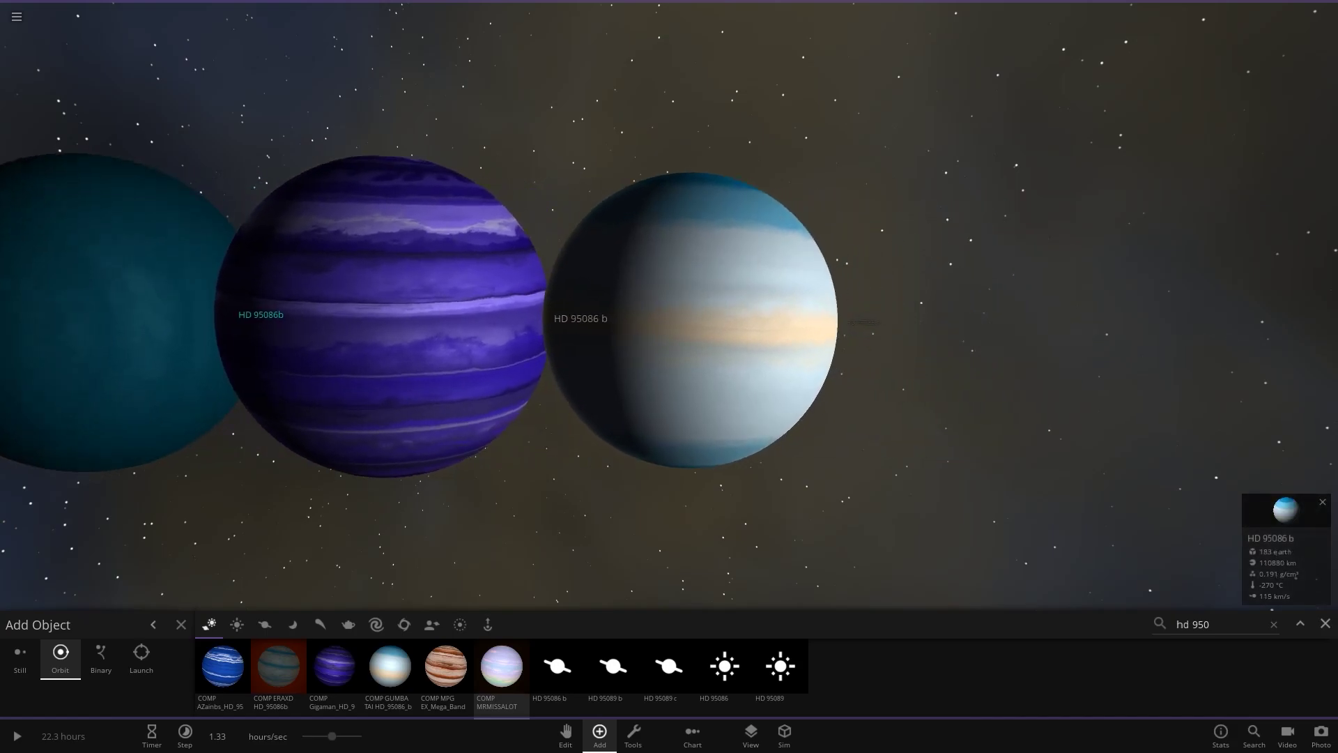
right_click_drag(495, 545, 634, 547)
scroll(669, 321, "down", 5)
double_click(365, 306)
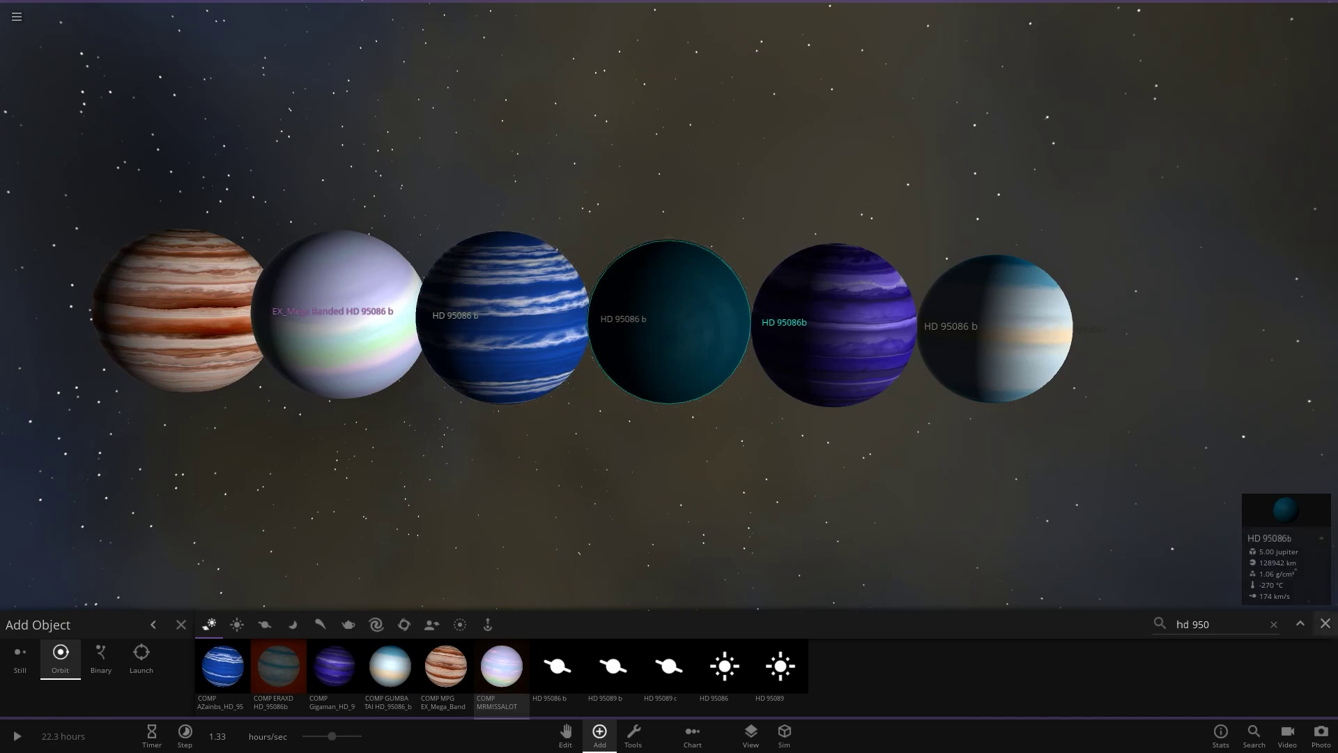
Close the object library and hide the labels and trails in the view
left_click(1325, 623)
left_click(749, 735)
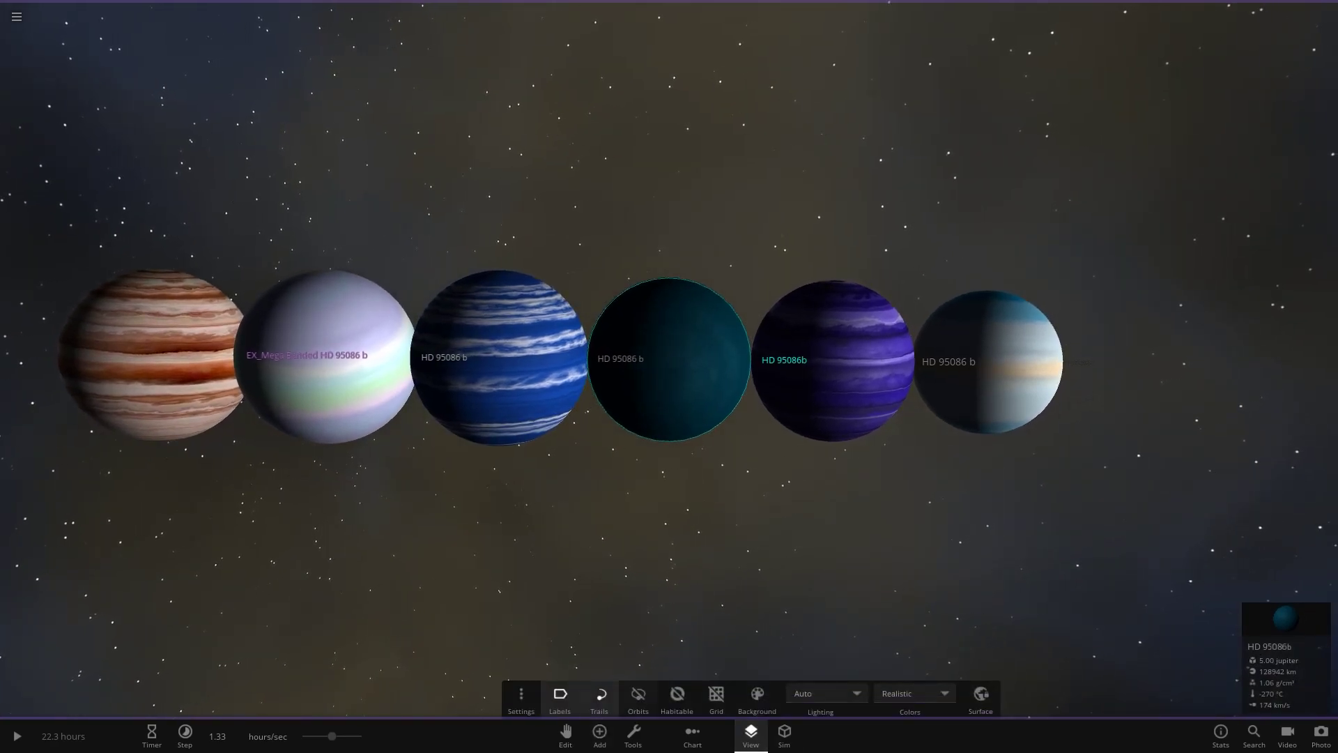
left_click(560, 697)
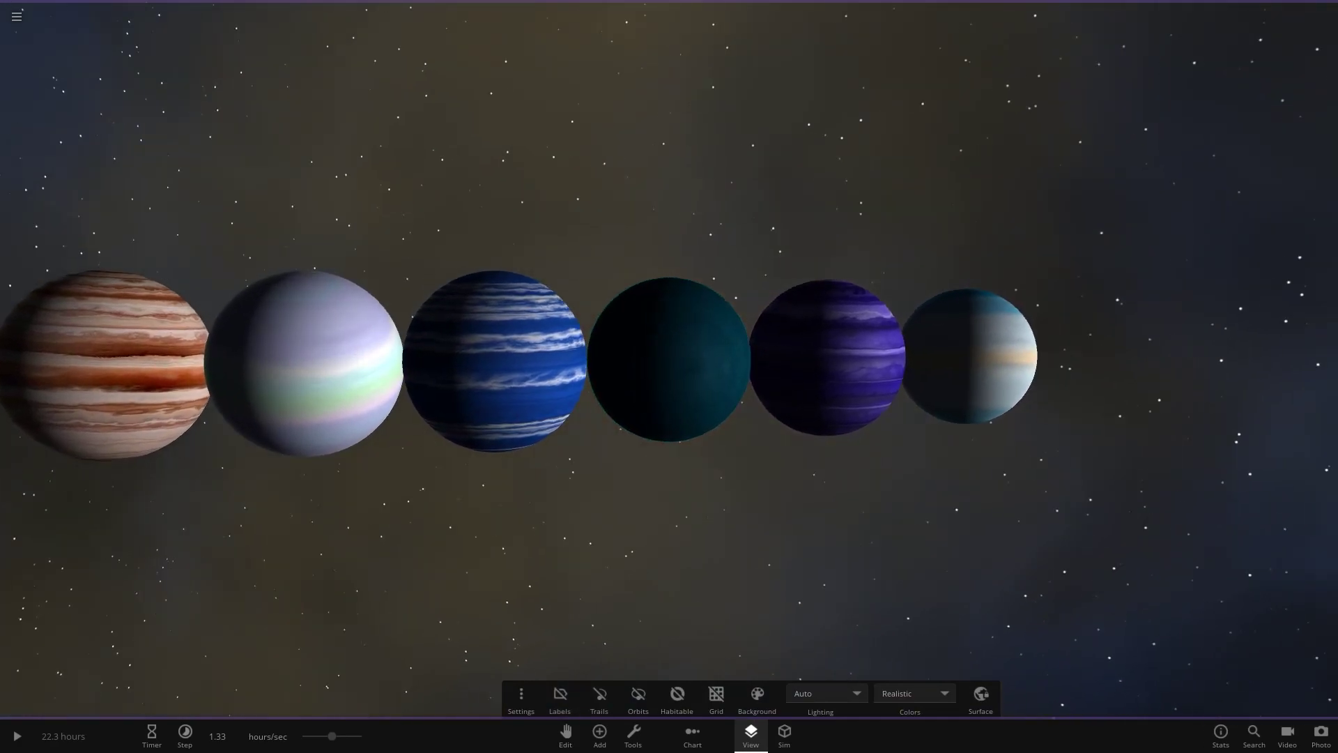
Add the COMP Demonic HD_95086_b planet from the object library beside the blue-and-white planet at the end of the row
scroll(669, 363, "up", 2)
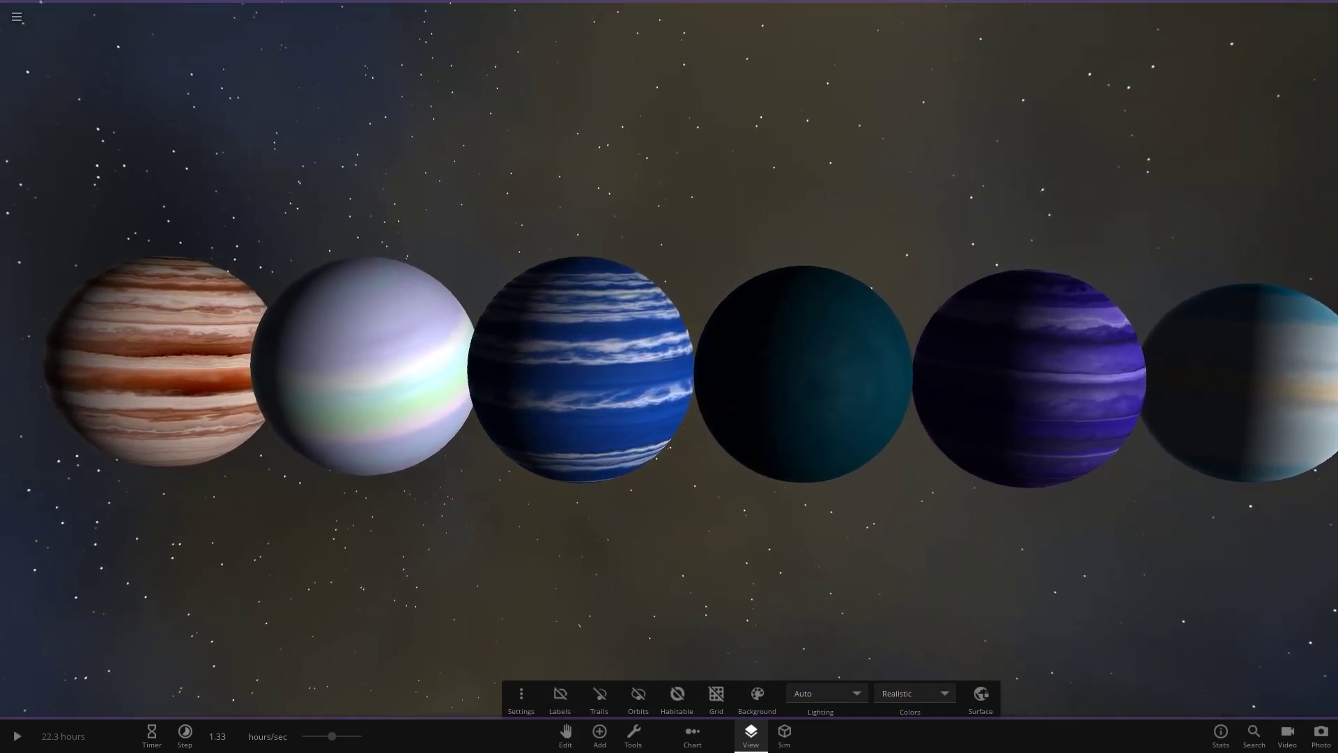
scroll(669, 377, "down", 2)
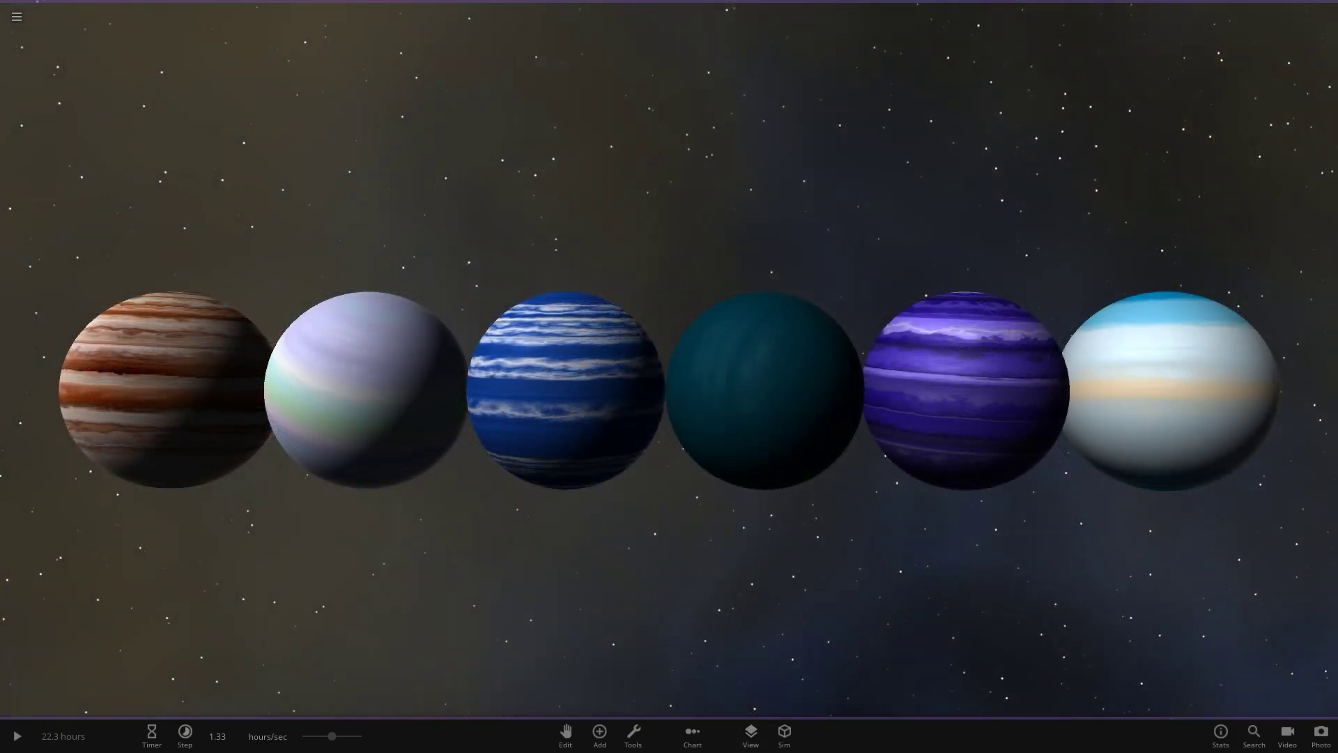
left_click(599, 735)
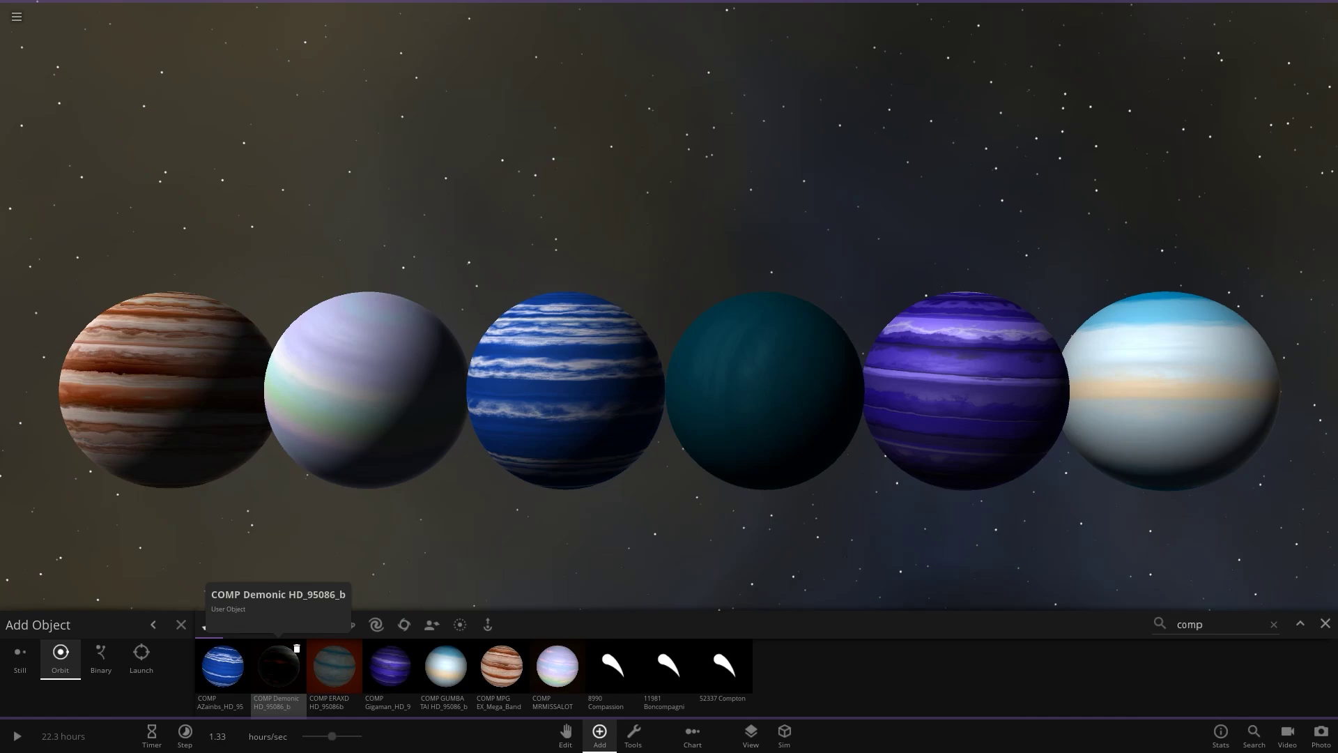
left_click(277, 665)
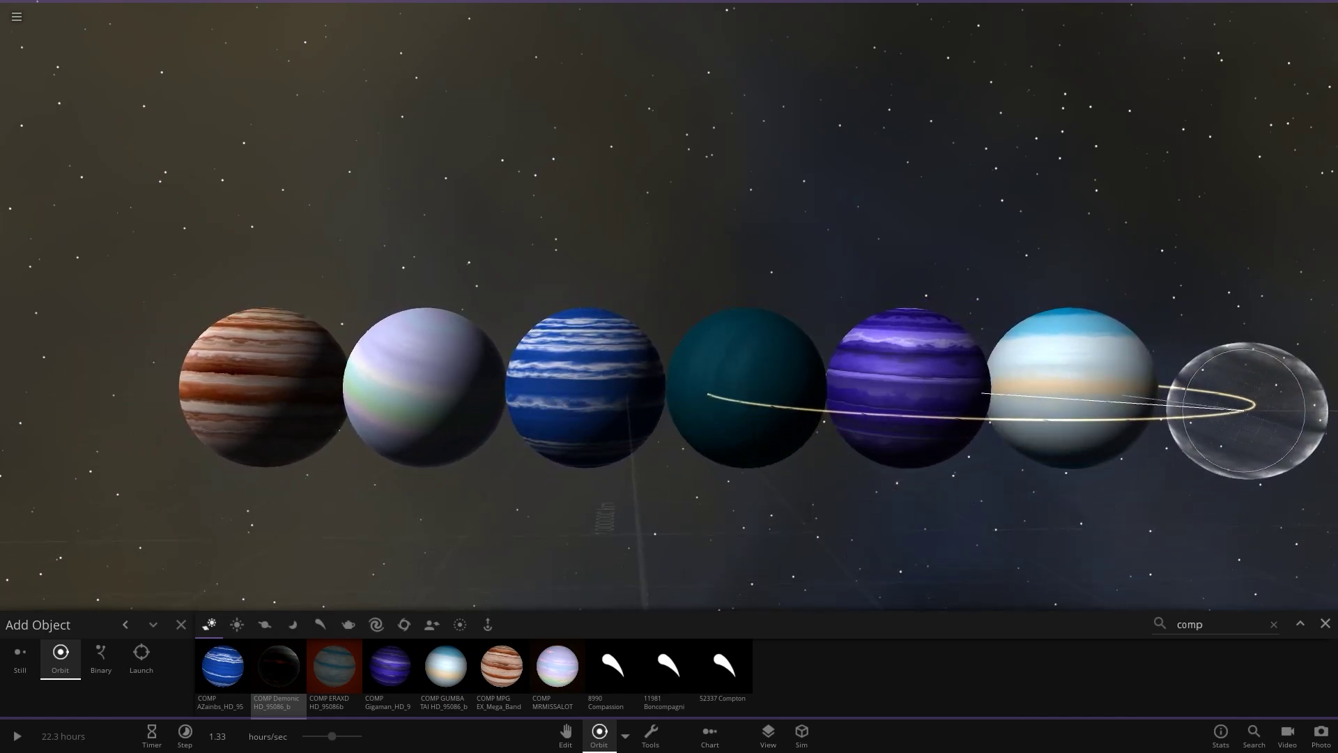
left_click(1247, 404)
left_click(1325, 623)
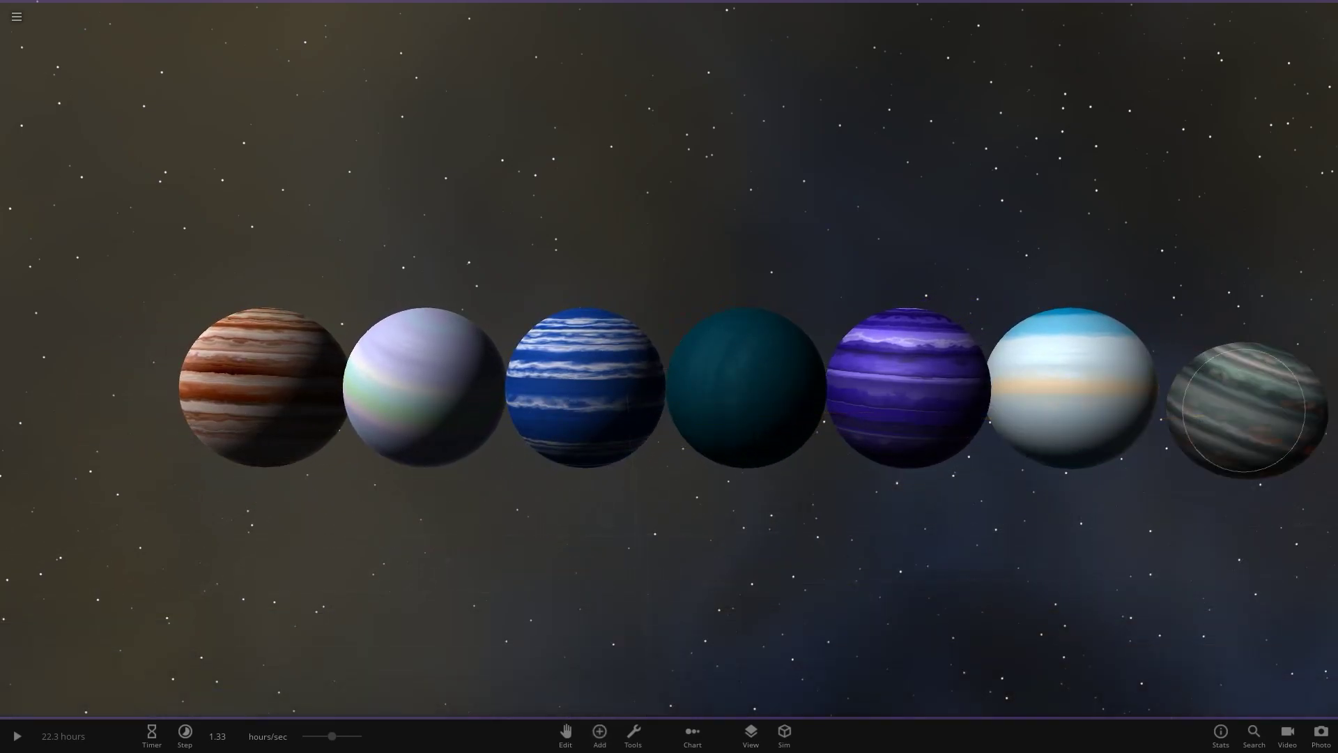
Set the new planet's radius to 139000 km and reapply the 1D Radius chart to line it up with the row
double_click(1247, 411)
left_click(1285, 655)
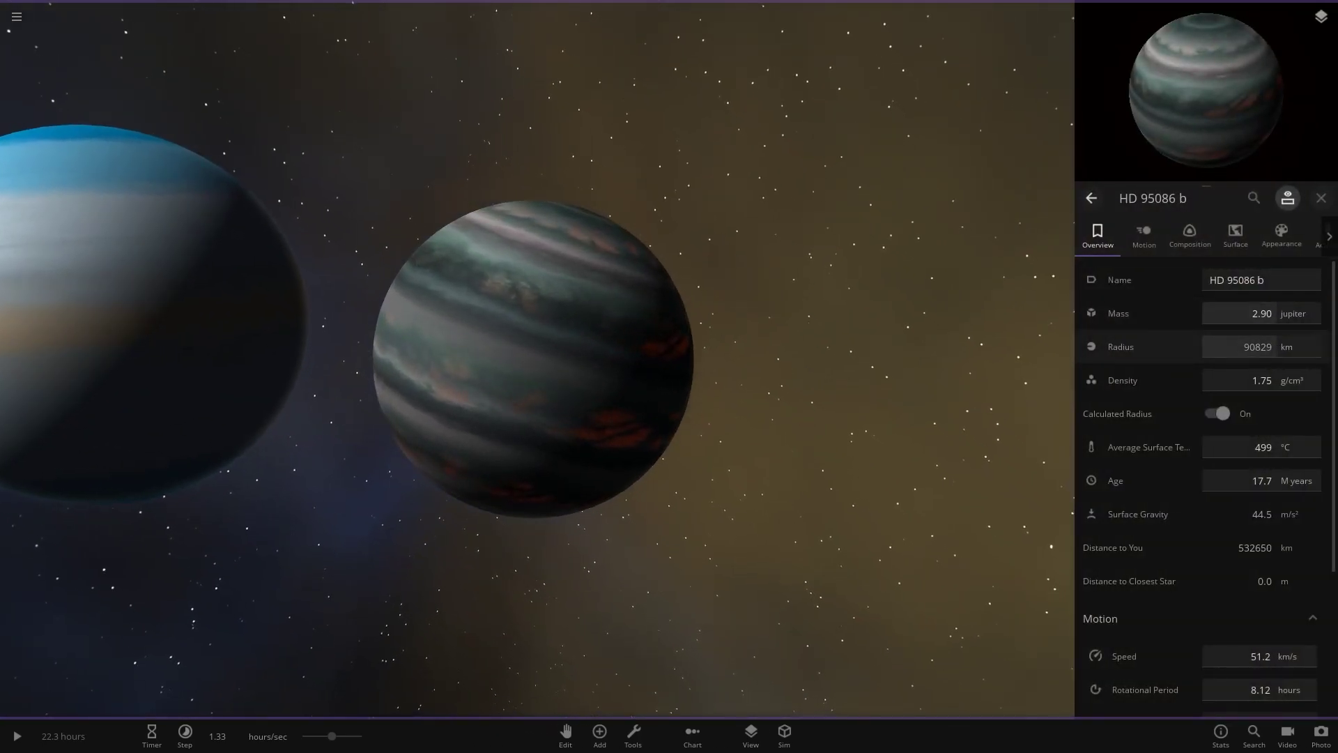
left_click(1239, 346)
type("139000")
key("Return")
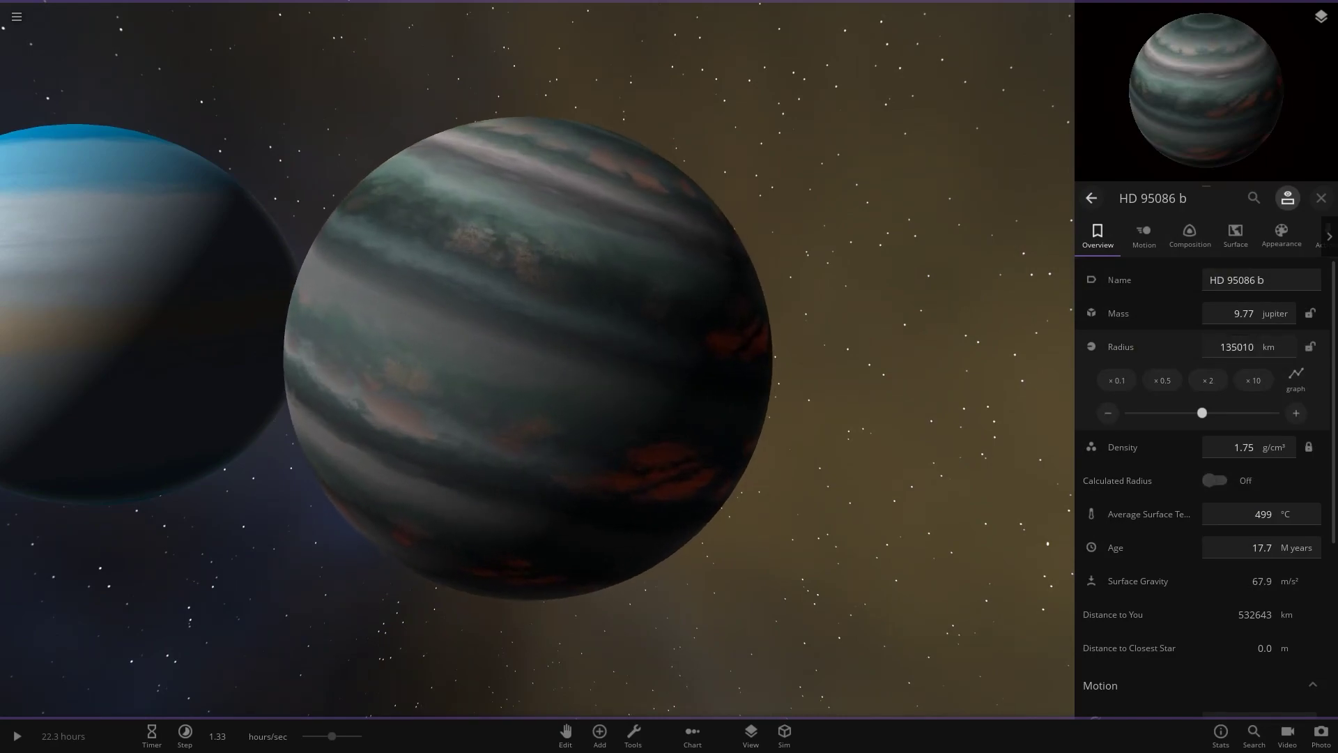
left_click(566, 731)
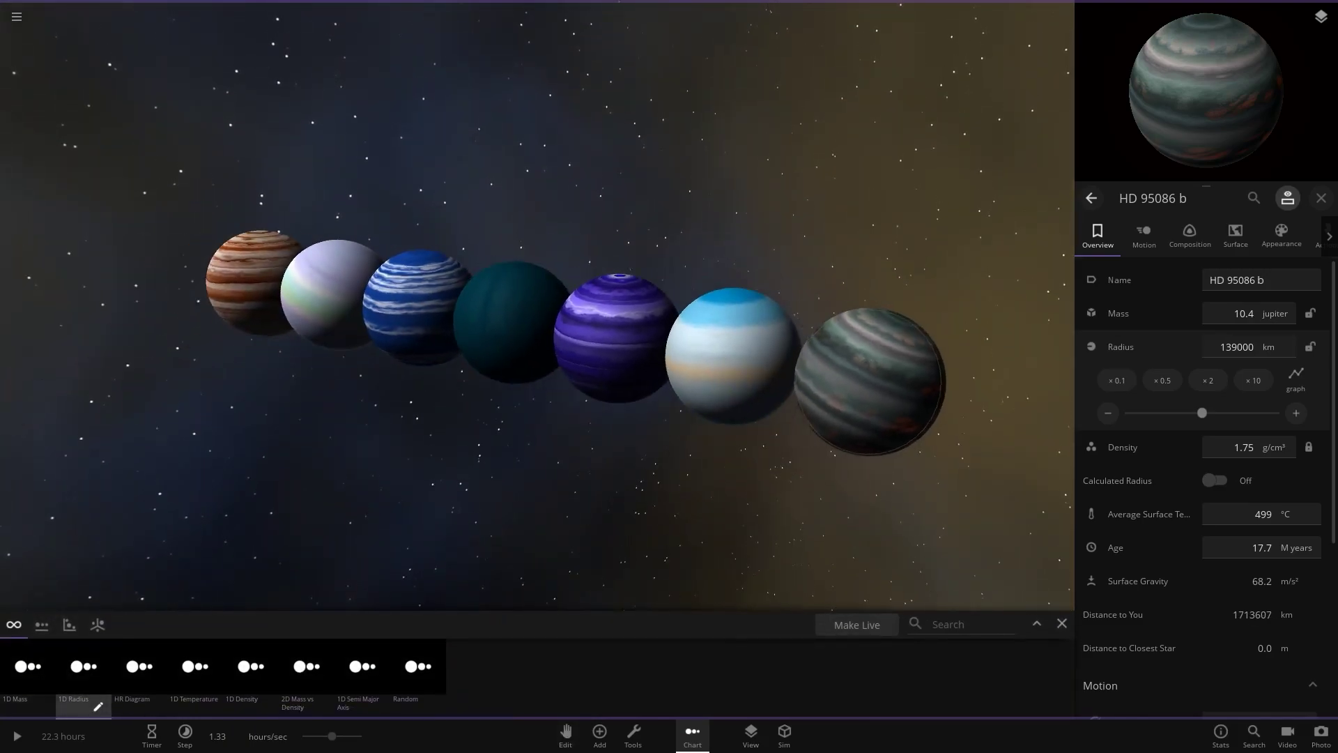
left_click(856, 624)
Examine the newly added planet up close from several angles, checking its cloud bands and reddish patches
scroll(574, 372, "up", 4)
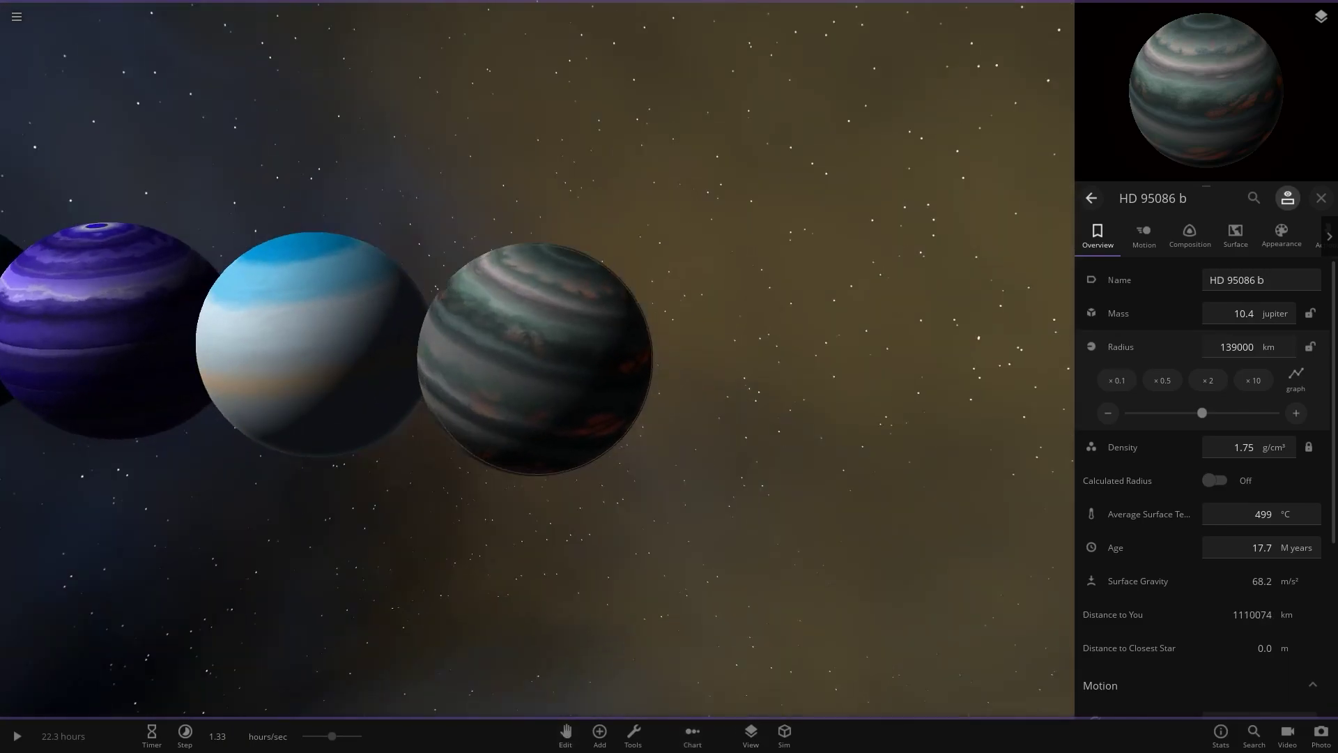
scroll(534, 359, "up", 3)
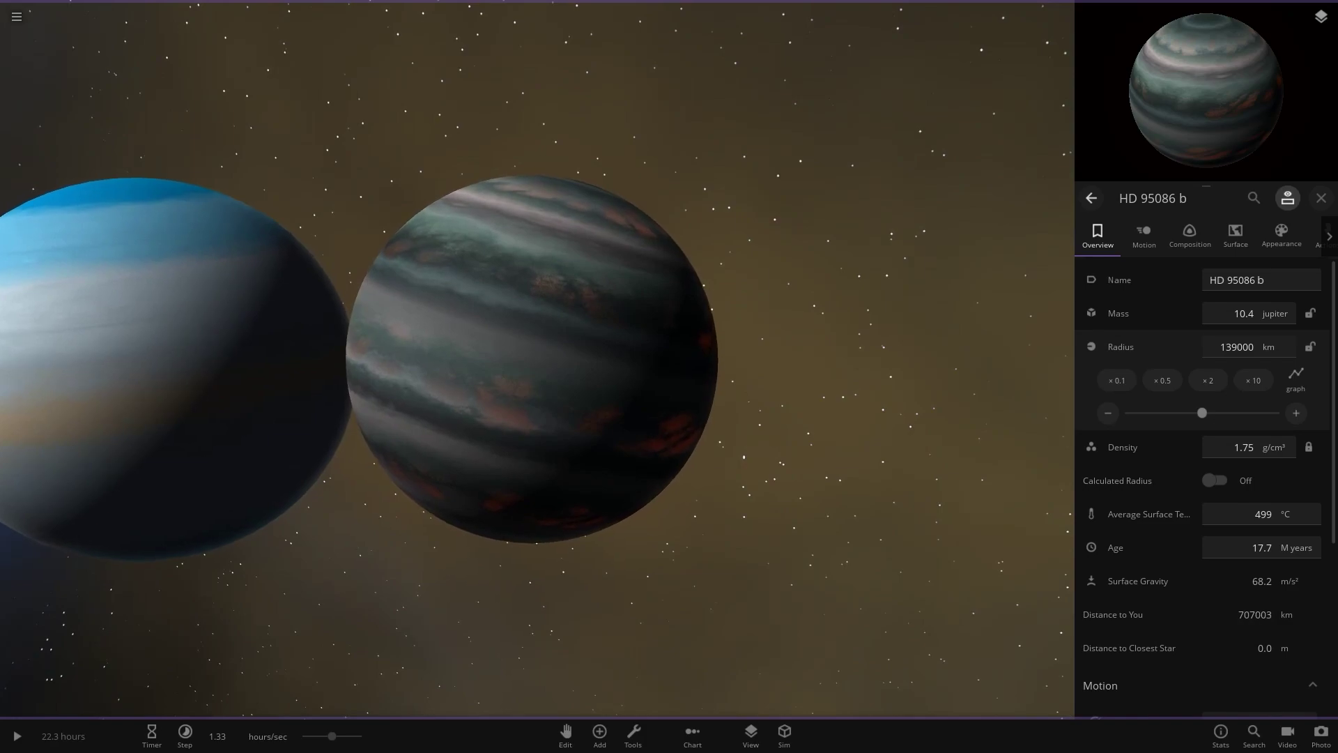
scroll(532, 359, "up", 5)
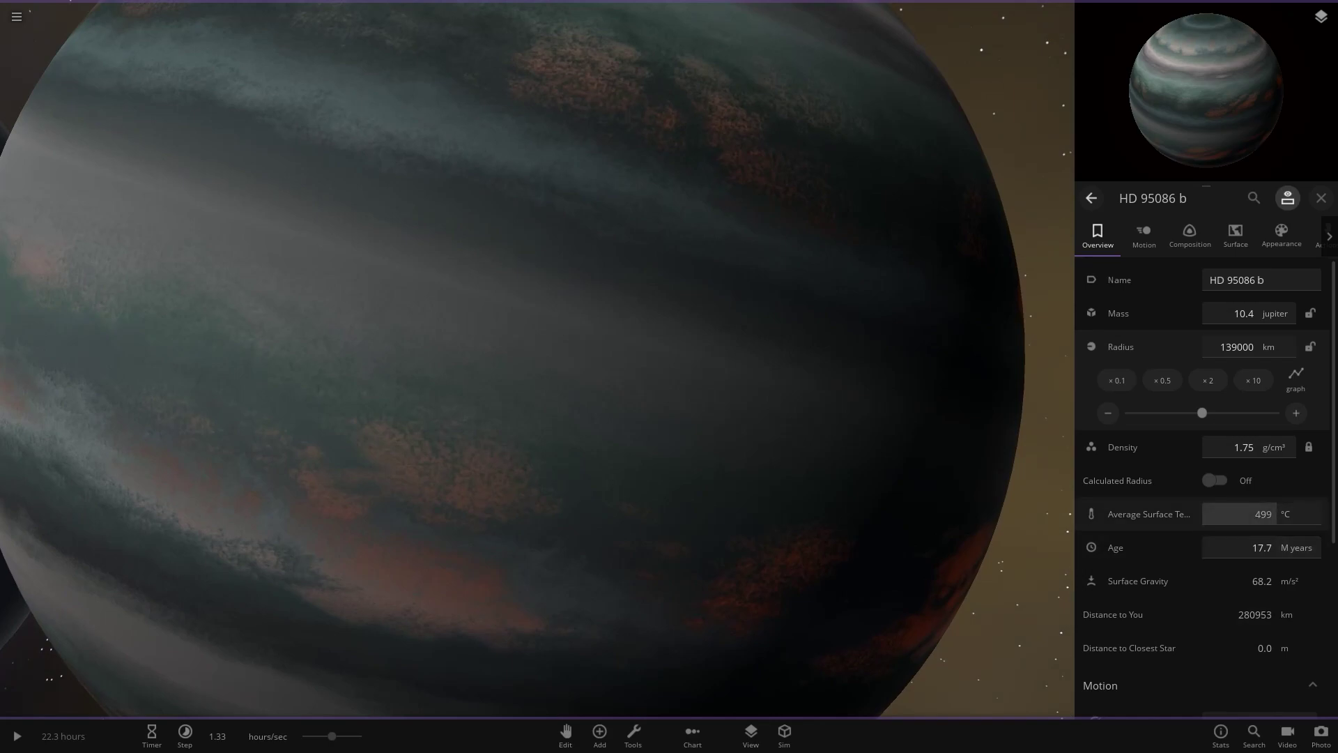
scroll(532, 359, "down", 3)
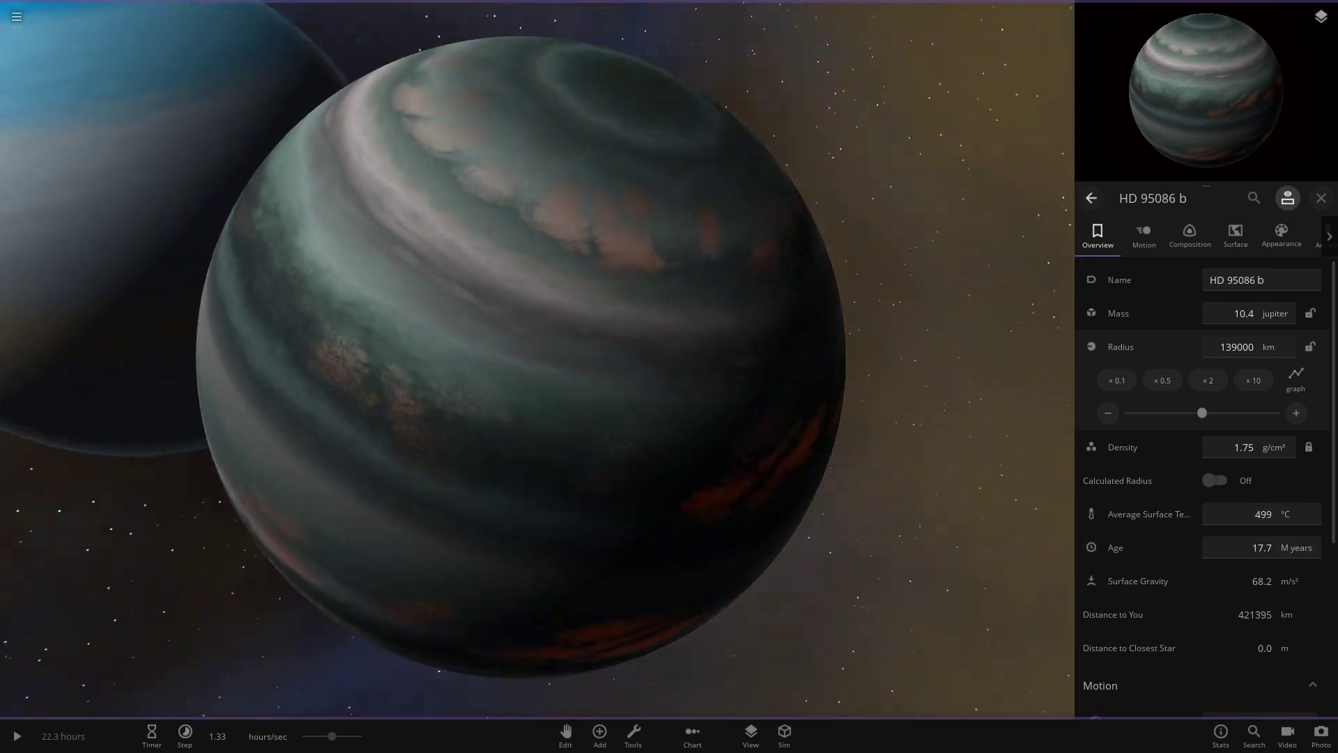
left_click_drag(531, 358, 550, 286)
scroll(532, 359, "down", 3)
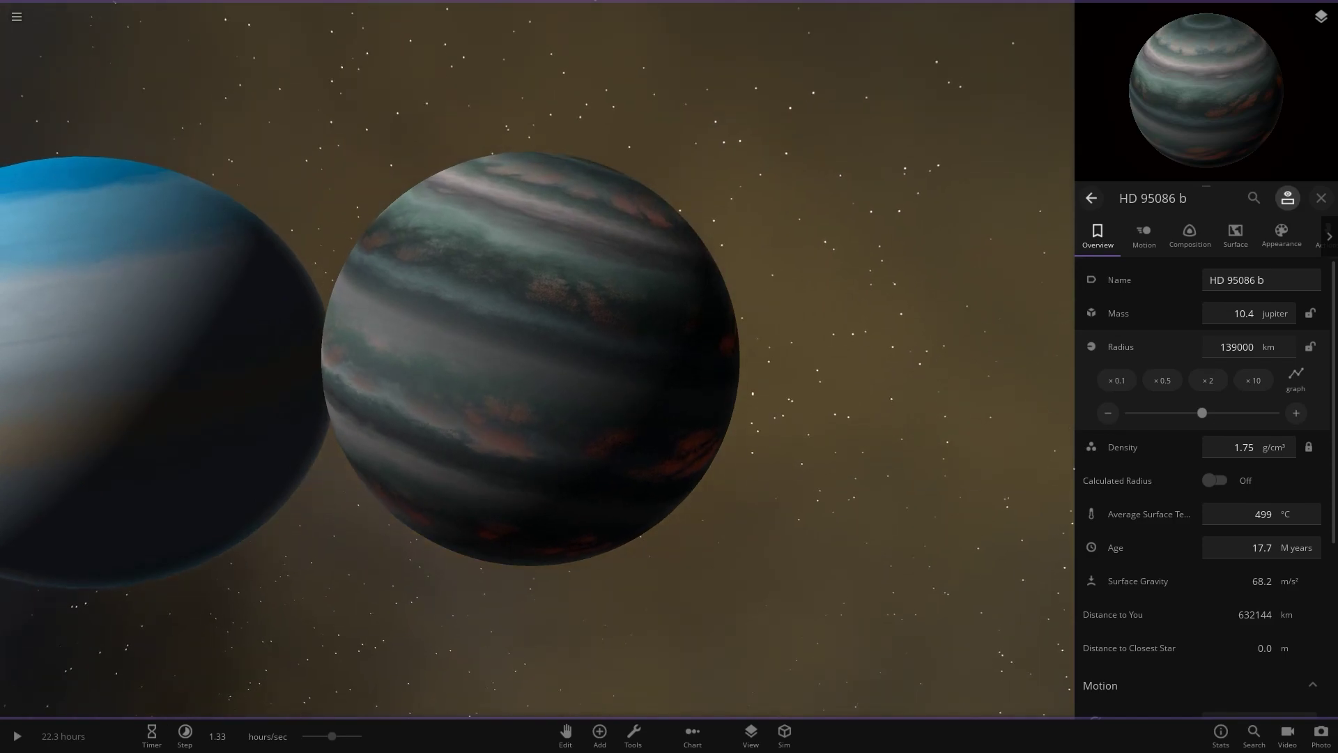
left_click_drag(551, 286, 432, 328)
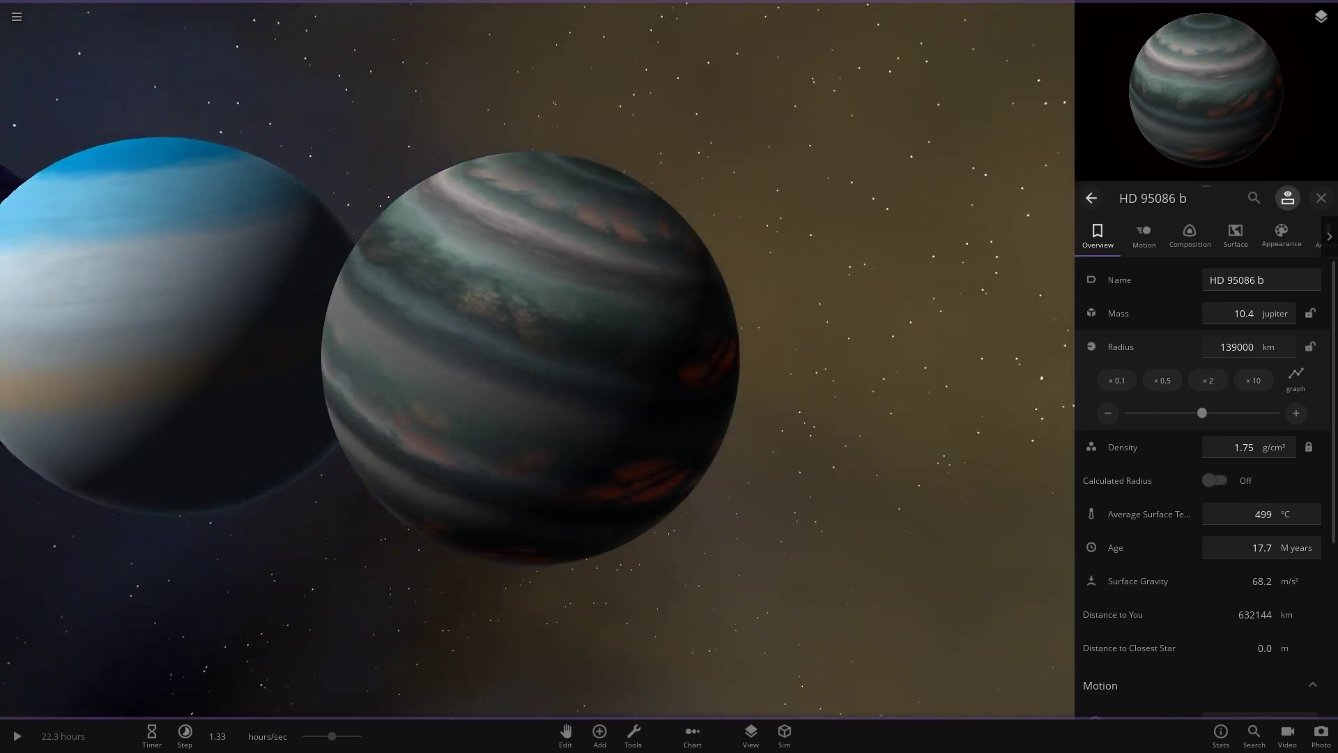
Centre the view on the dark teal planet, close its properties and compare all seven planets in the row
scroll(537, 358, "down", 10)
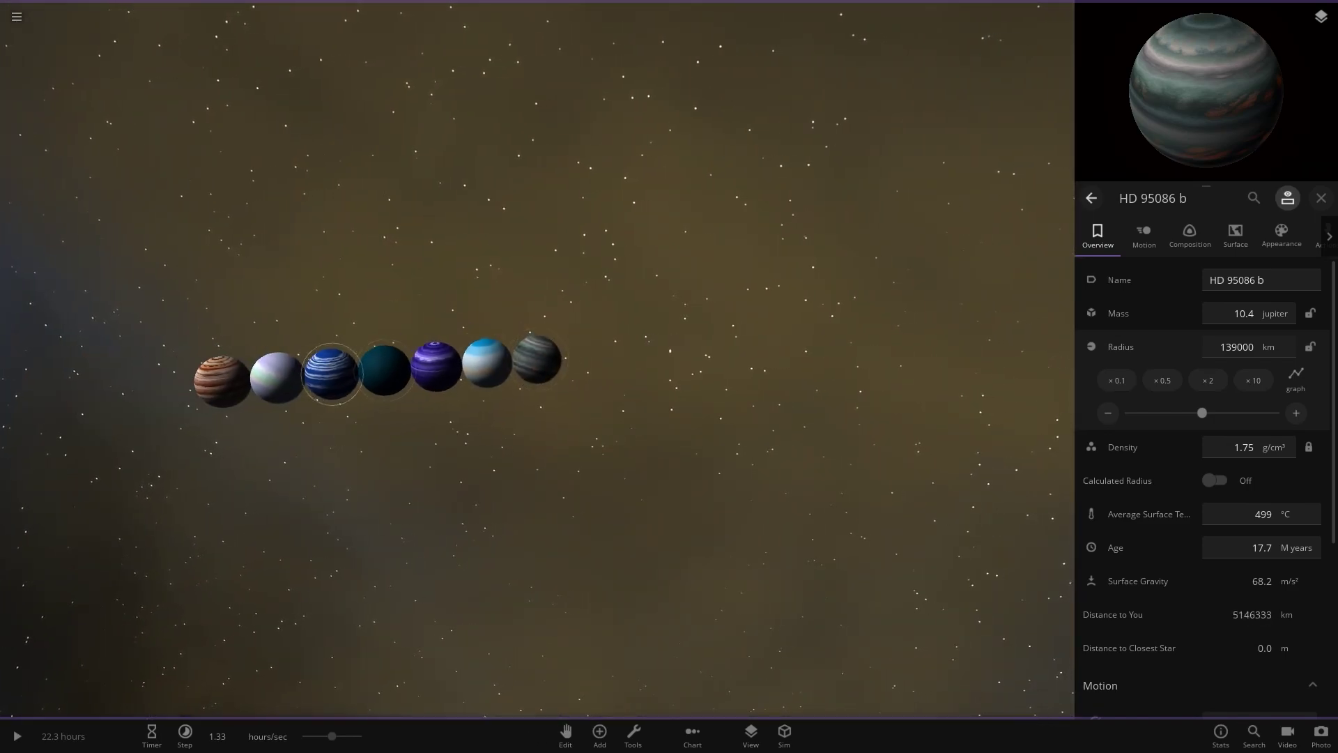
double_click(385, 364)
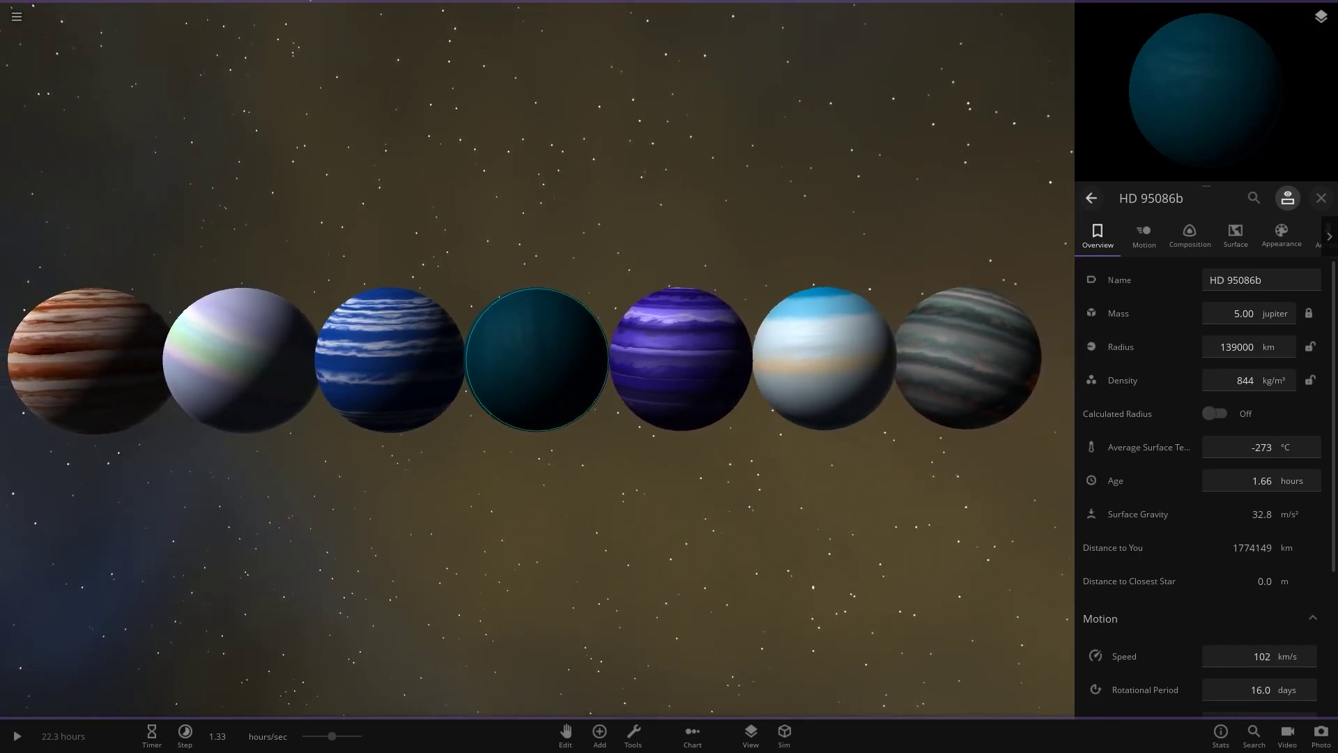
scroll(537, 359, "down", 3)
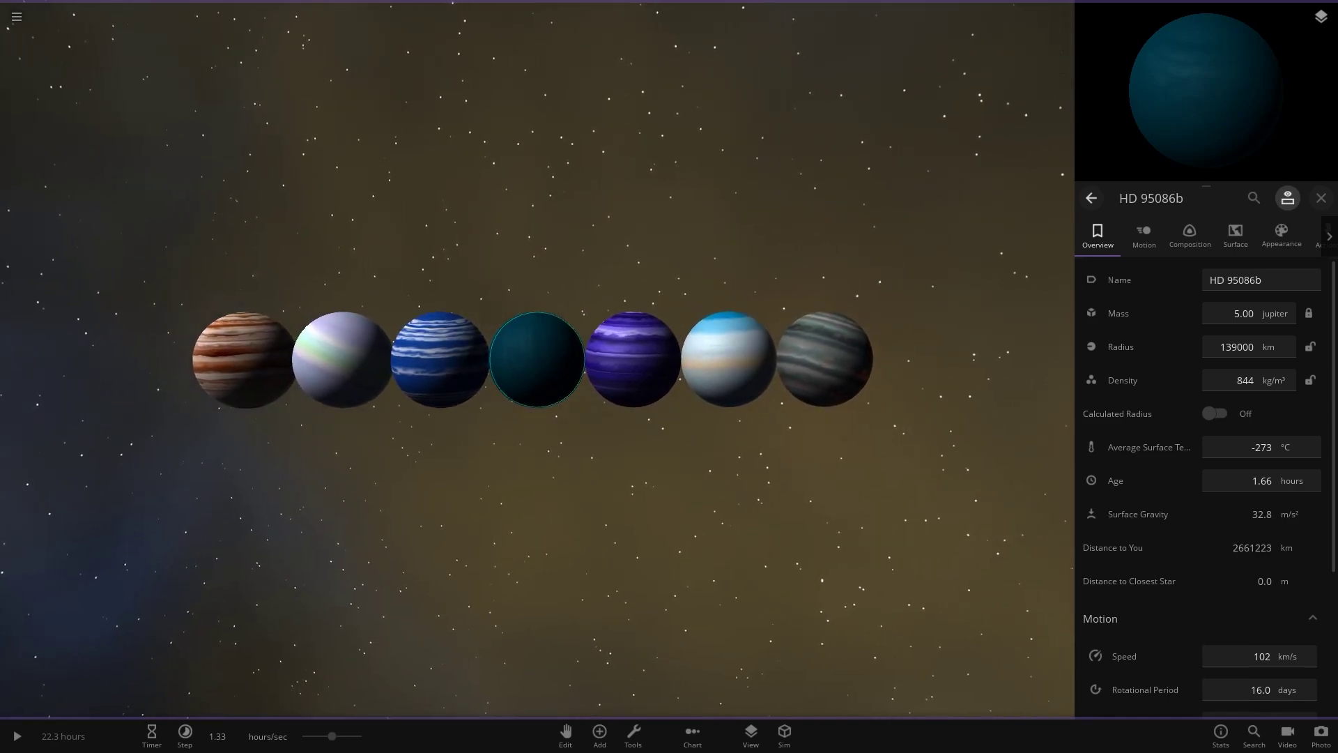
key("Escape")
scroll(532, 359, "up", 3)
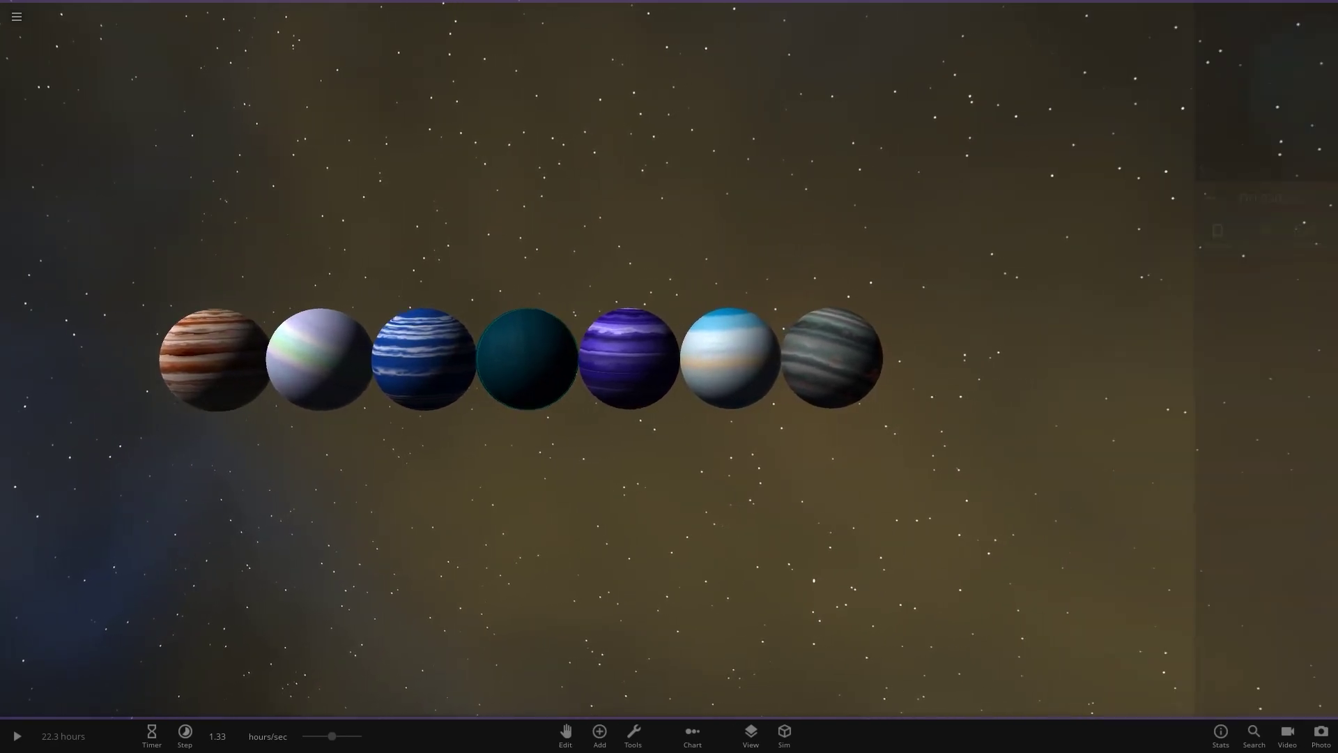
scroll(625, 388, "up", 1)
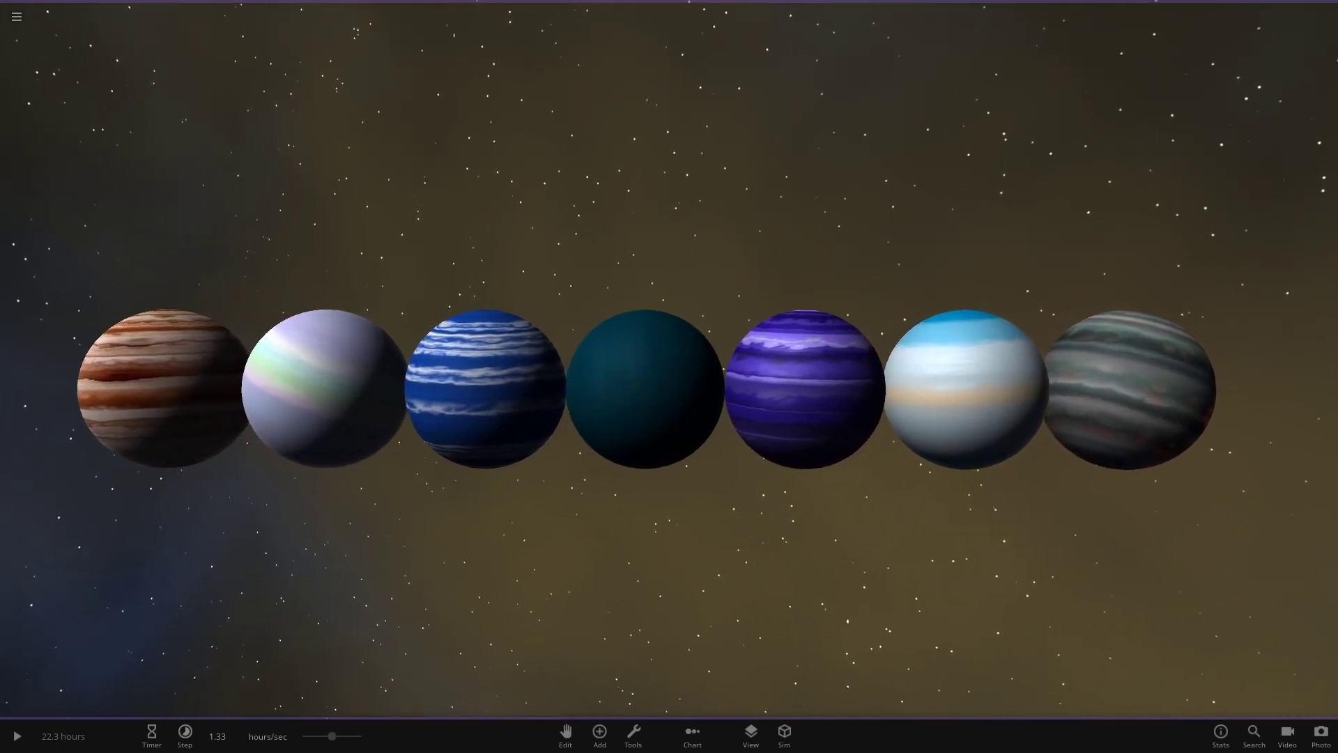